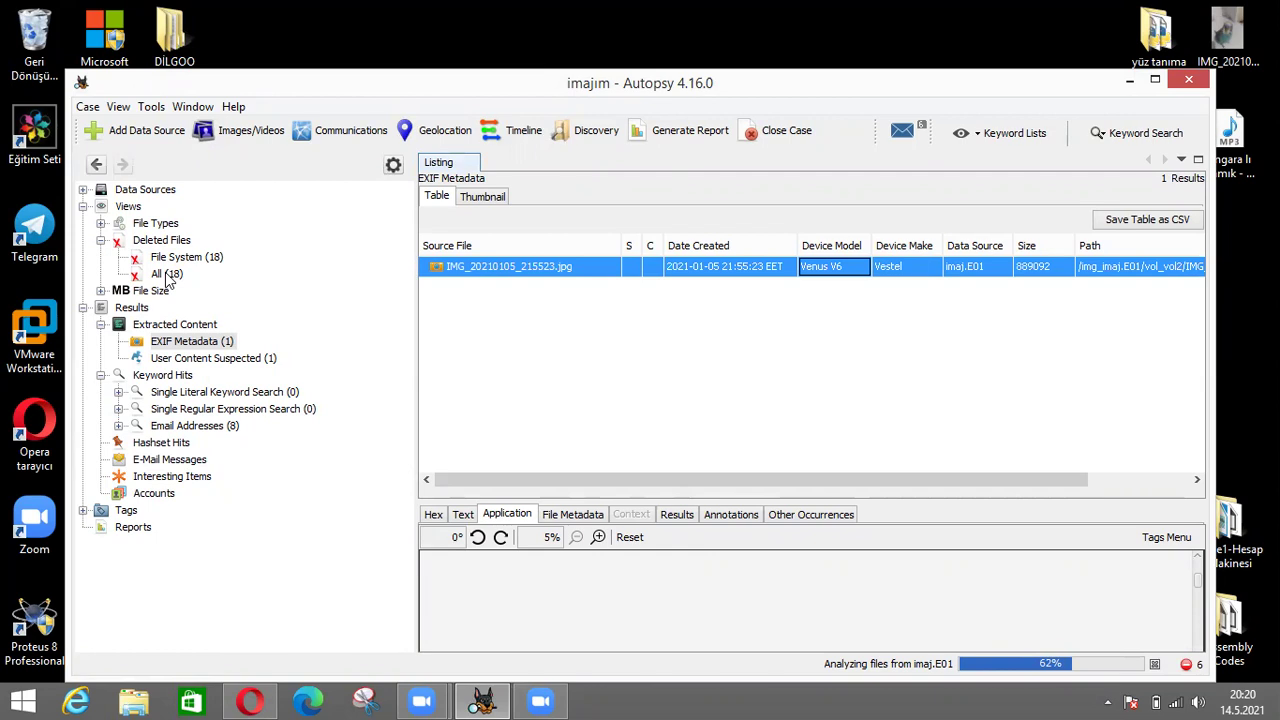
# - List all deleted files in the case and look through the entries down to the last one
pyautogui.click(165, 273)
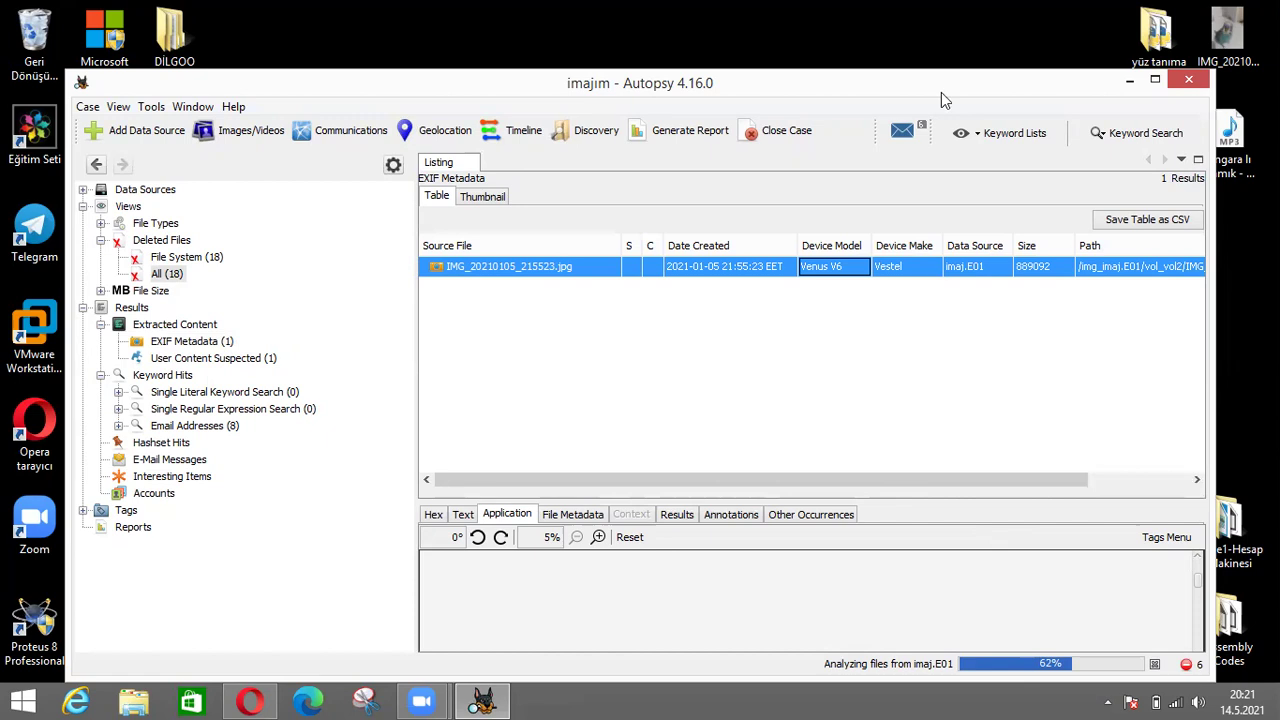
pyautogui.moveTo(938, 88); pyautogui.dragTo(934, 66)
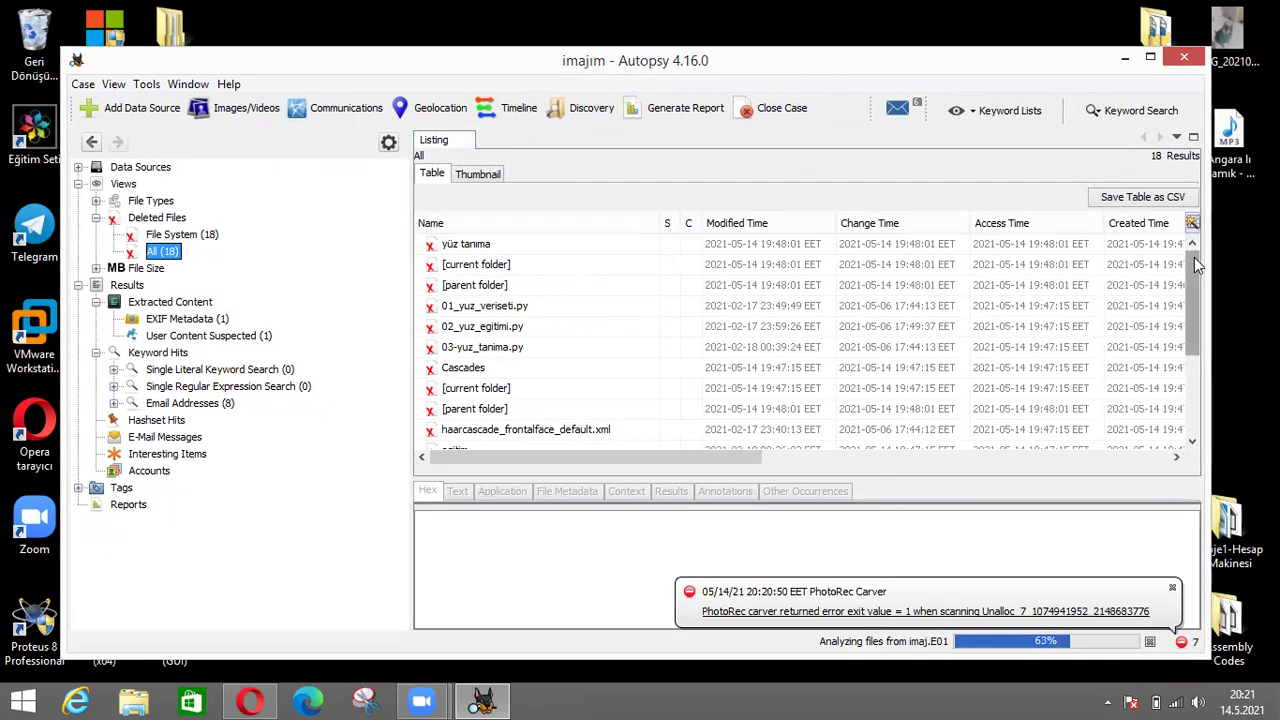
pyautogui.click(1172, 587)
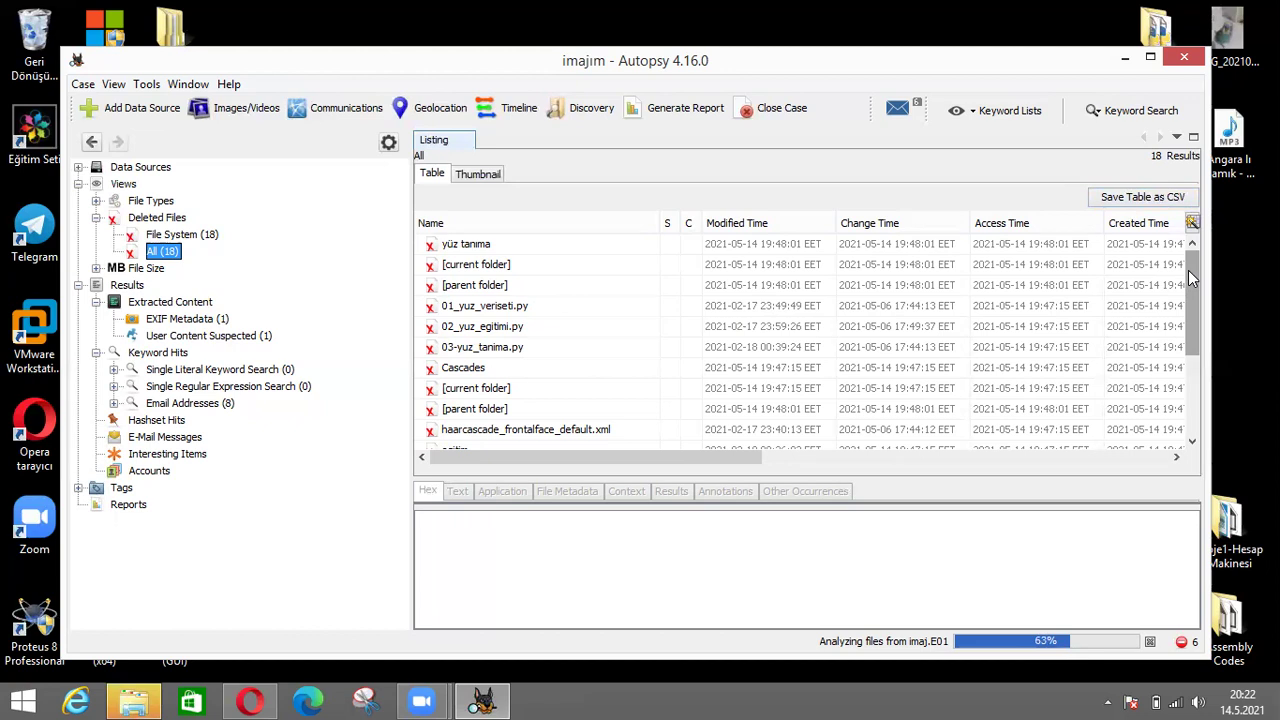
pyautogui.moveTo(1188, 279); pyautogui.dragTo(1181, 390)
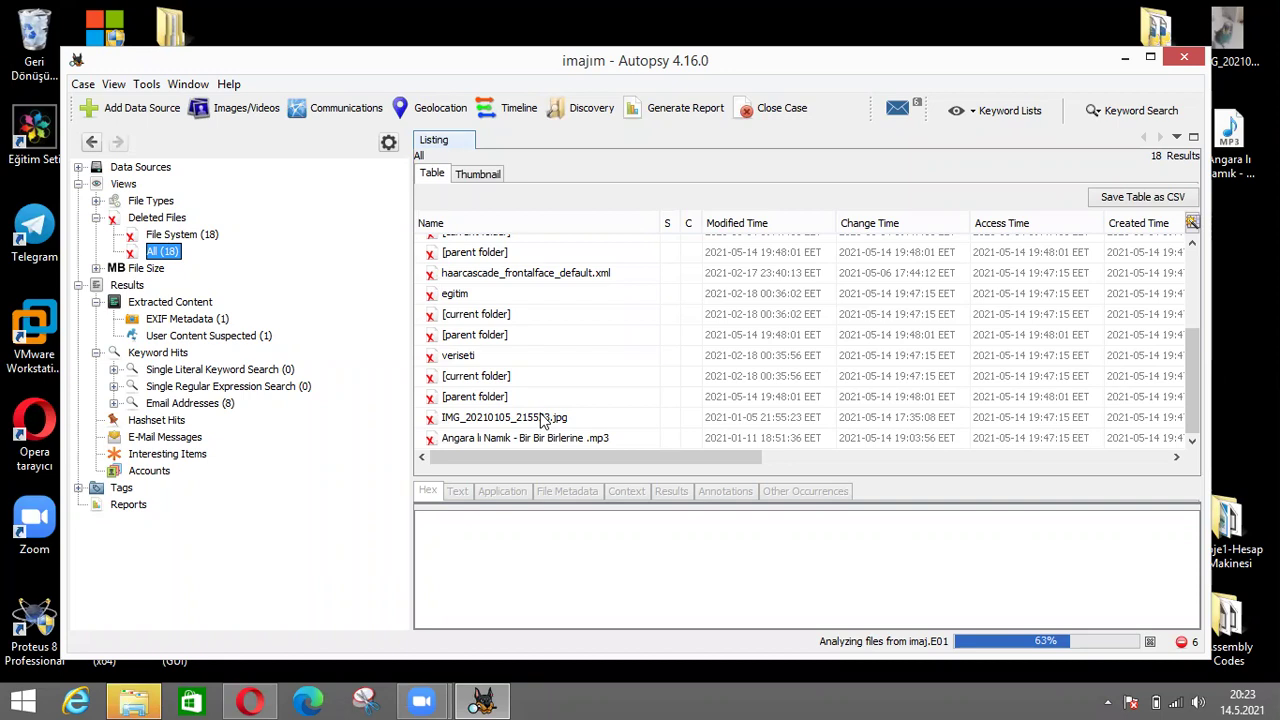
# - Preview the deleted image IMG_20210105_215523.jpg and start extracting it
pyautogui.click(543, 420)
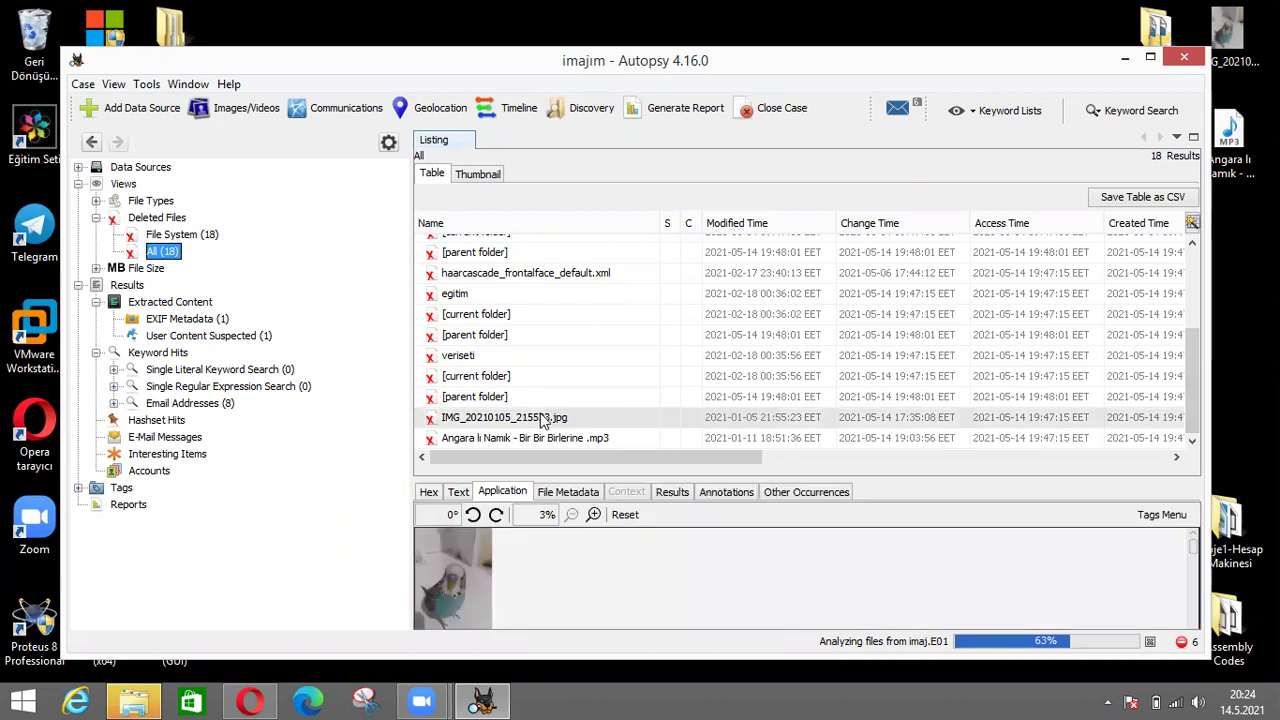
pyautogui.rightClick(542, 420)
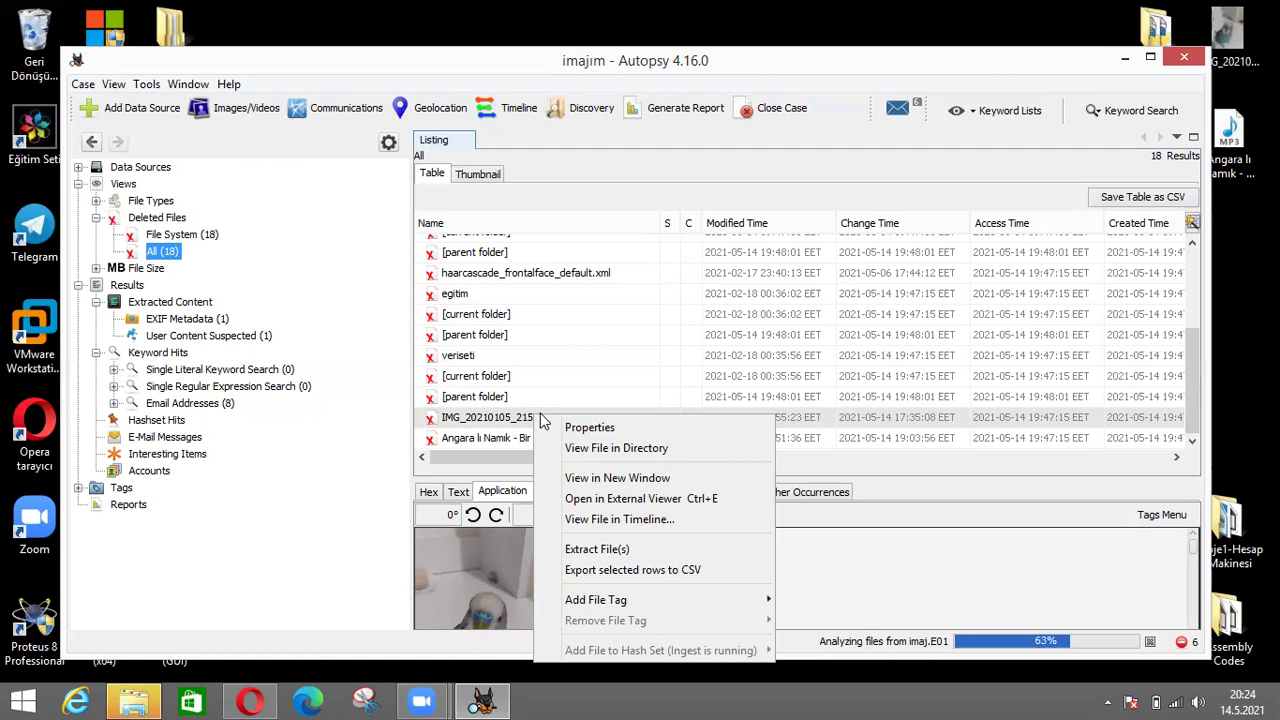
pyautogui.click(633, 63)
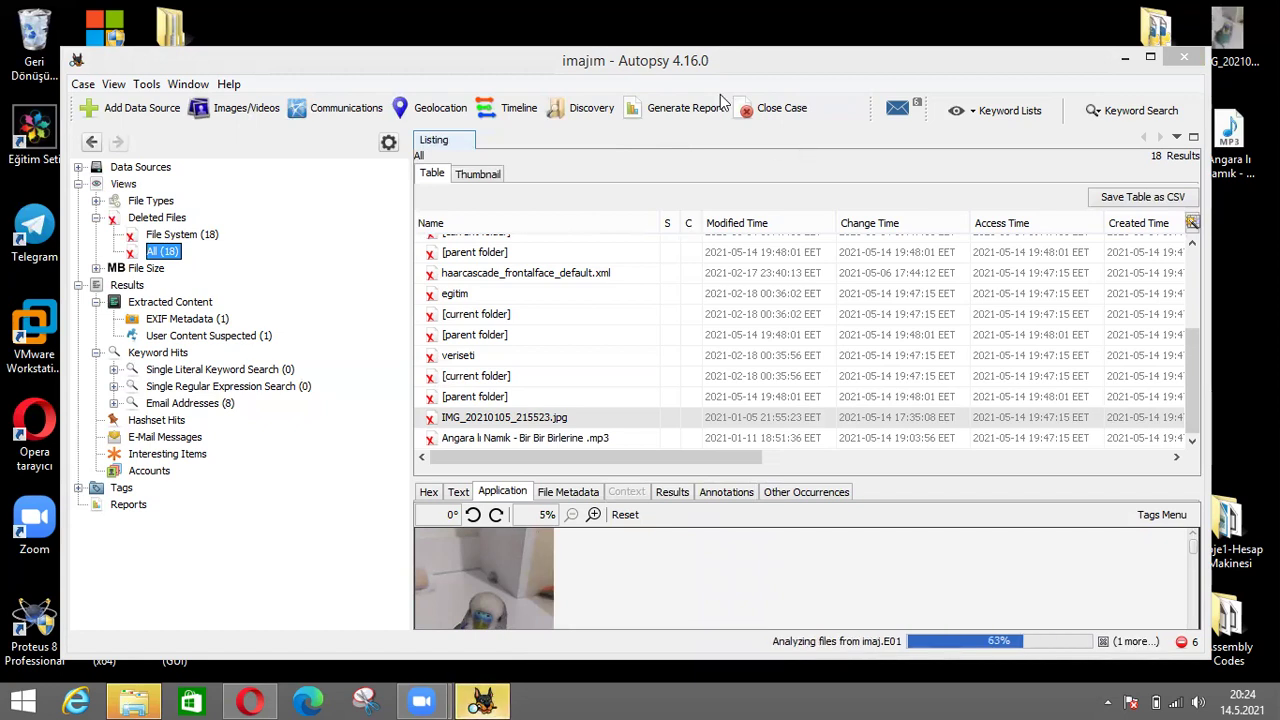
pyautogui.rightClick(496, 425)
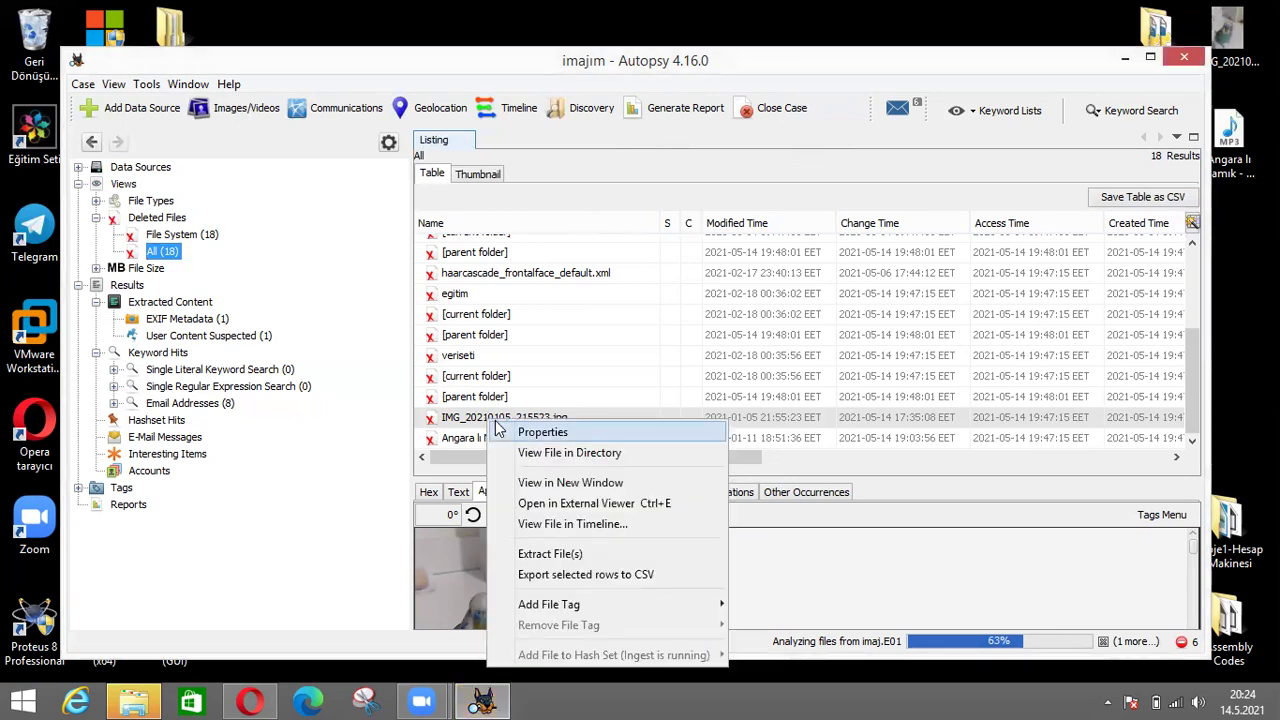
pyautogui.click(536, 556)
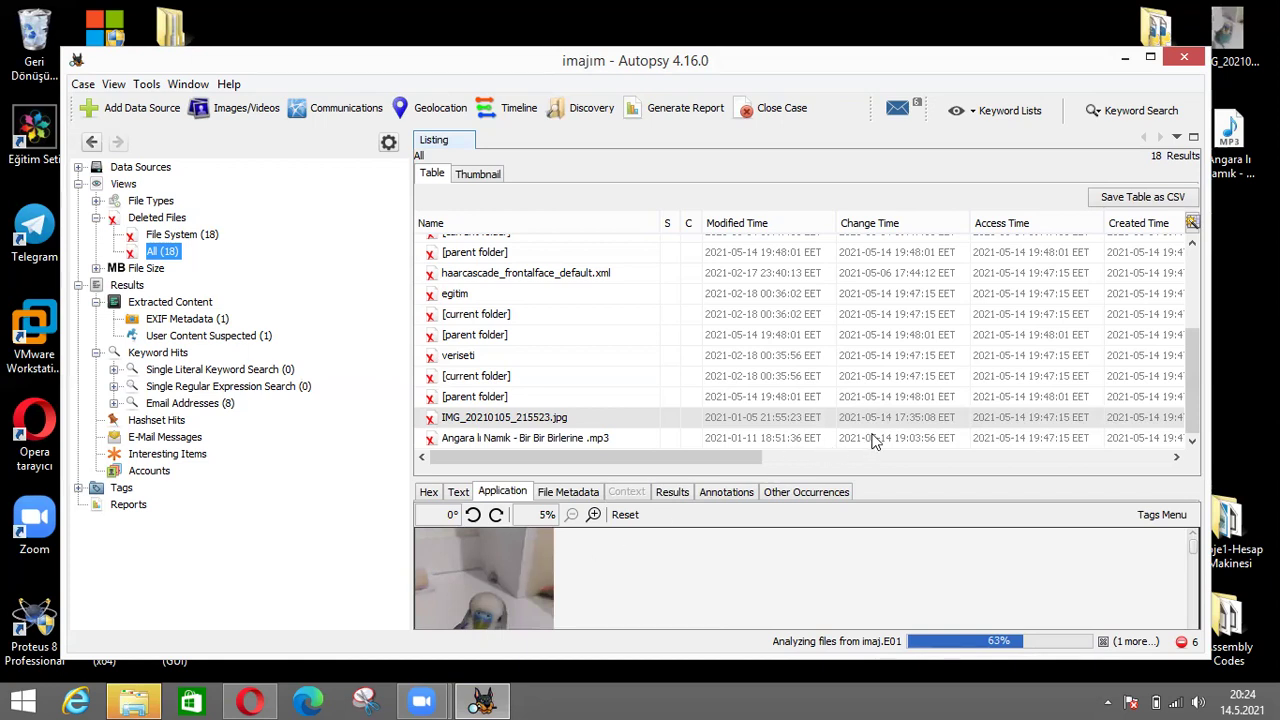
# - Switch to the desktop, close the open recording folder and open the imajım case folder inside imaj
pyautogui.click(1124, 60)
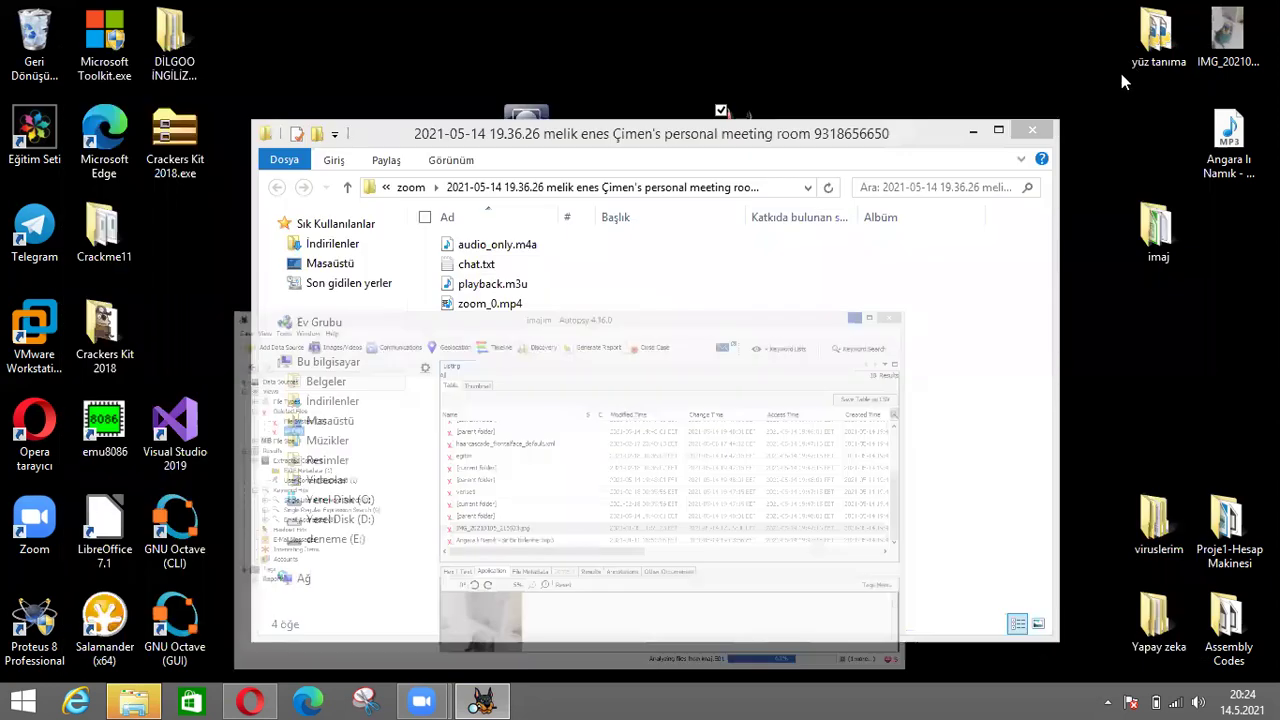
pyautogui.click(1032, 130)
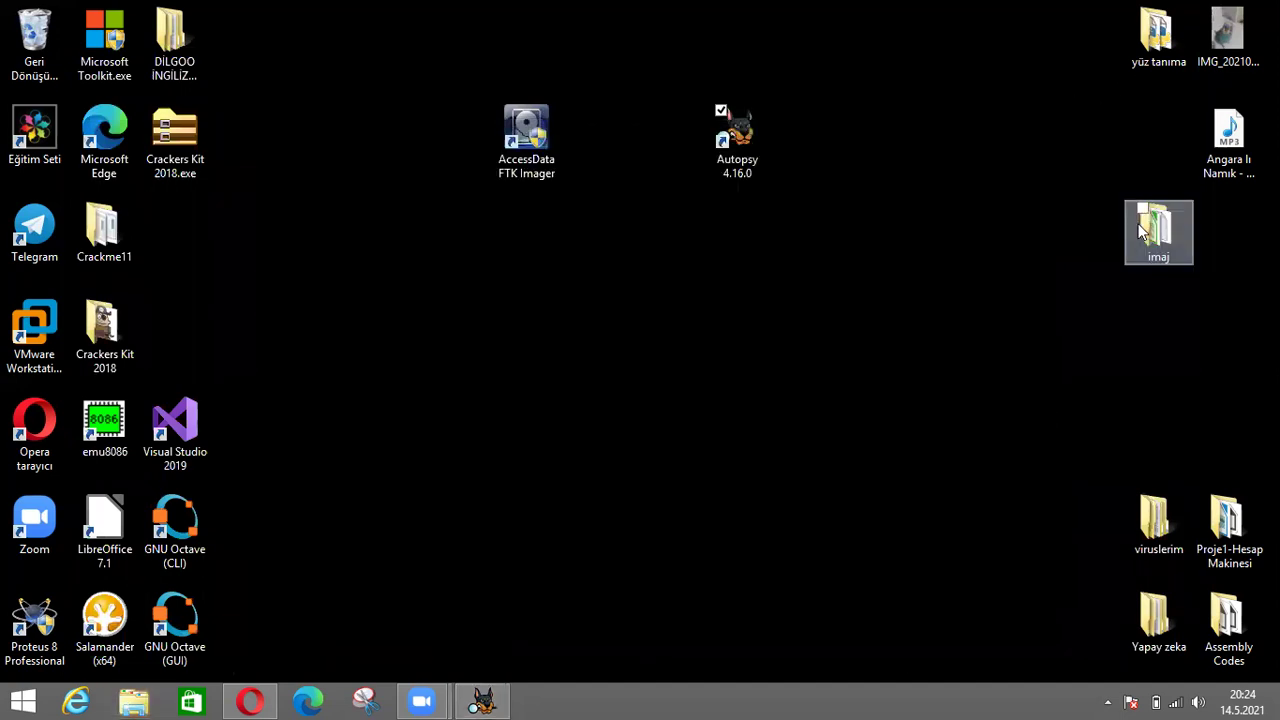
pyautogui.click(1153, 235)
pyautogui.doubleClick(1153, 235)
pyautogui.doubleClick(1171, 240)
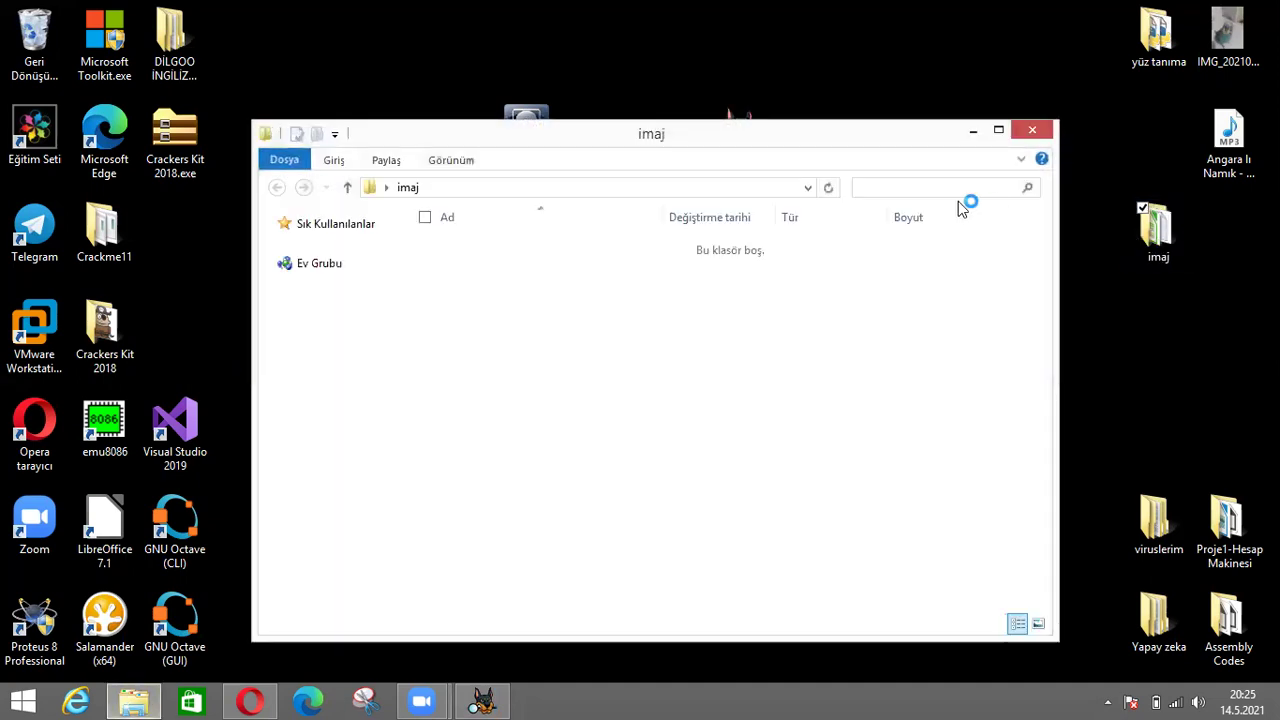
pyautogui.doubleClick(508, 251)
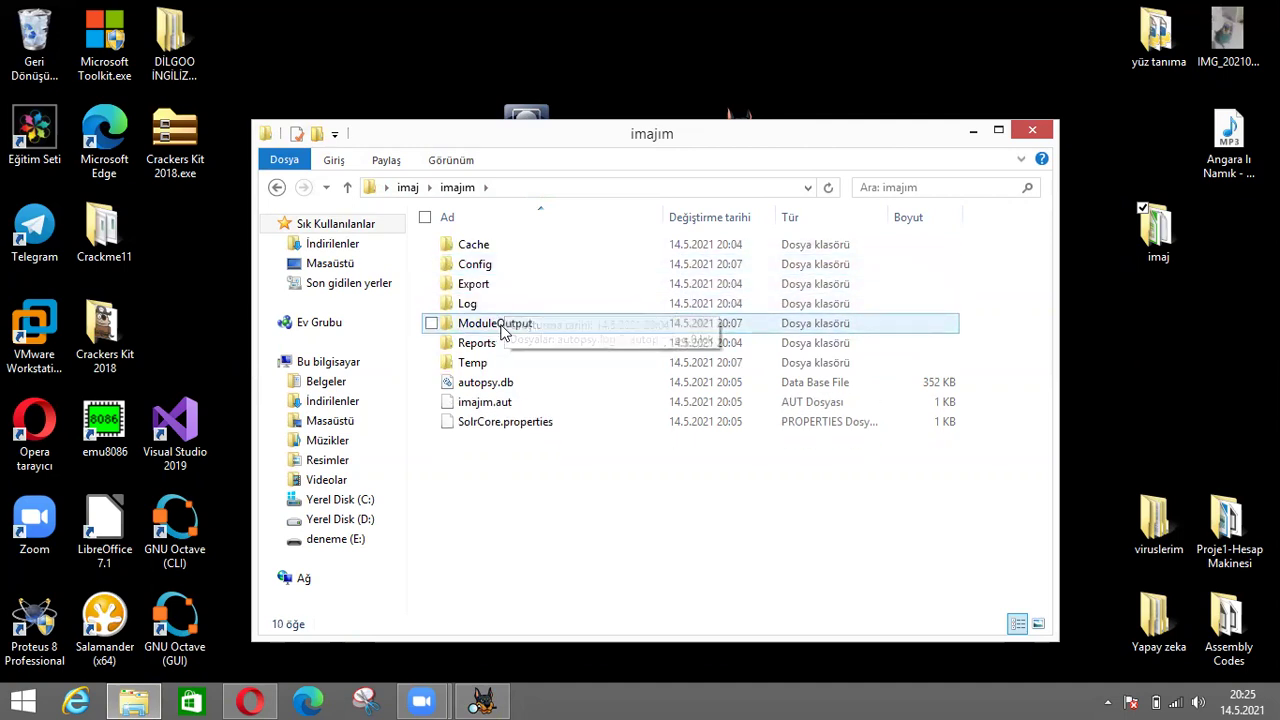
# - Check the contents of the Export, Log and Temp folders within the imajım case folder
pyautogui.click(495, 246)
pyautogui.doubleClick(501, 290)
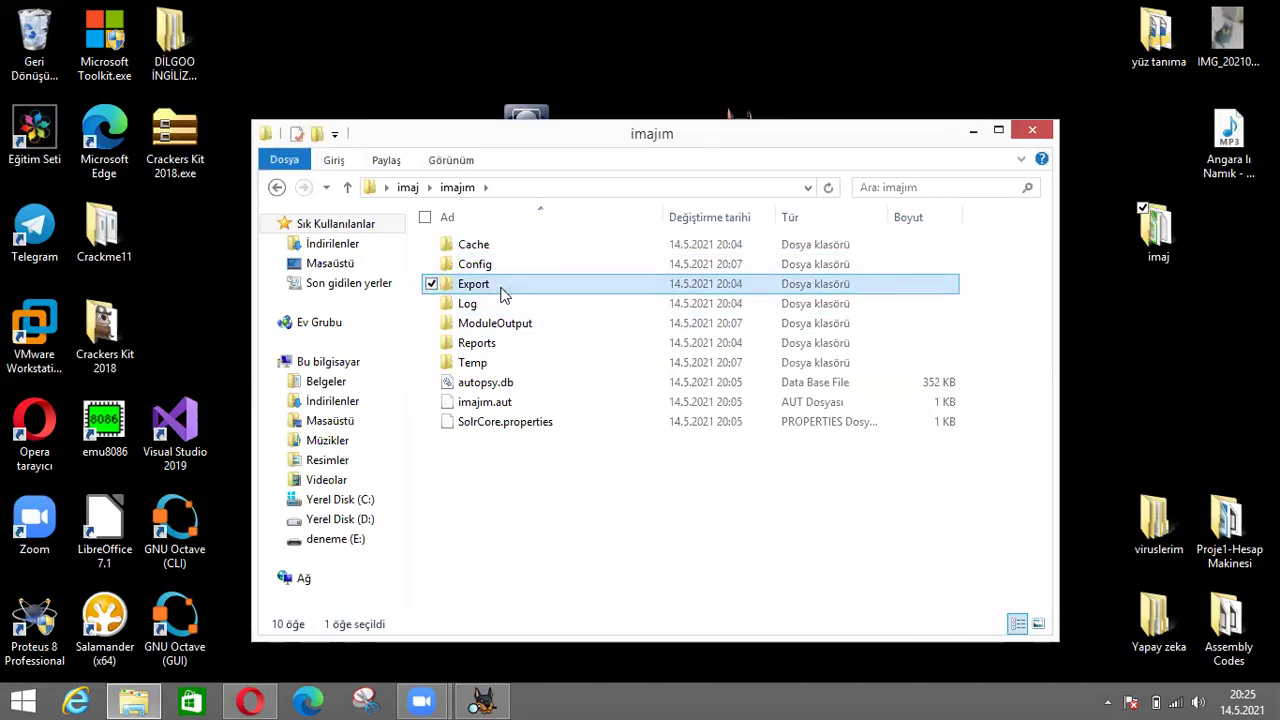
pyautogui.click(277, 187)
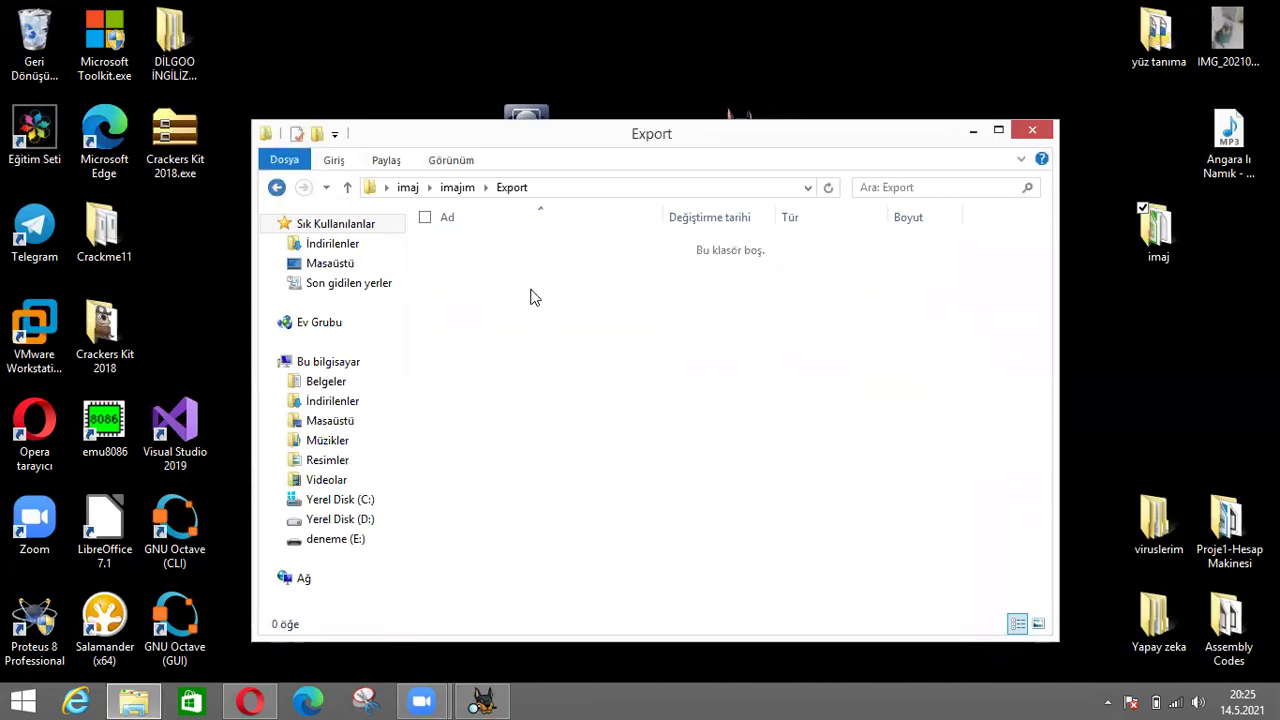
pyautogui.doubleClick(531, 305)
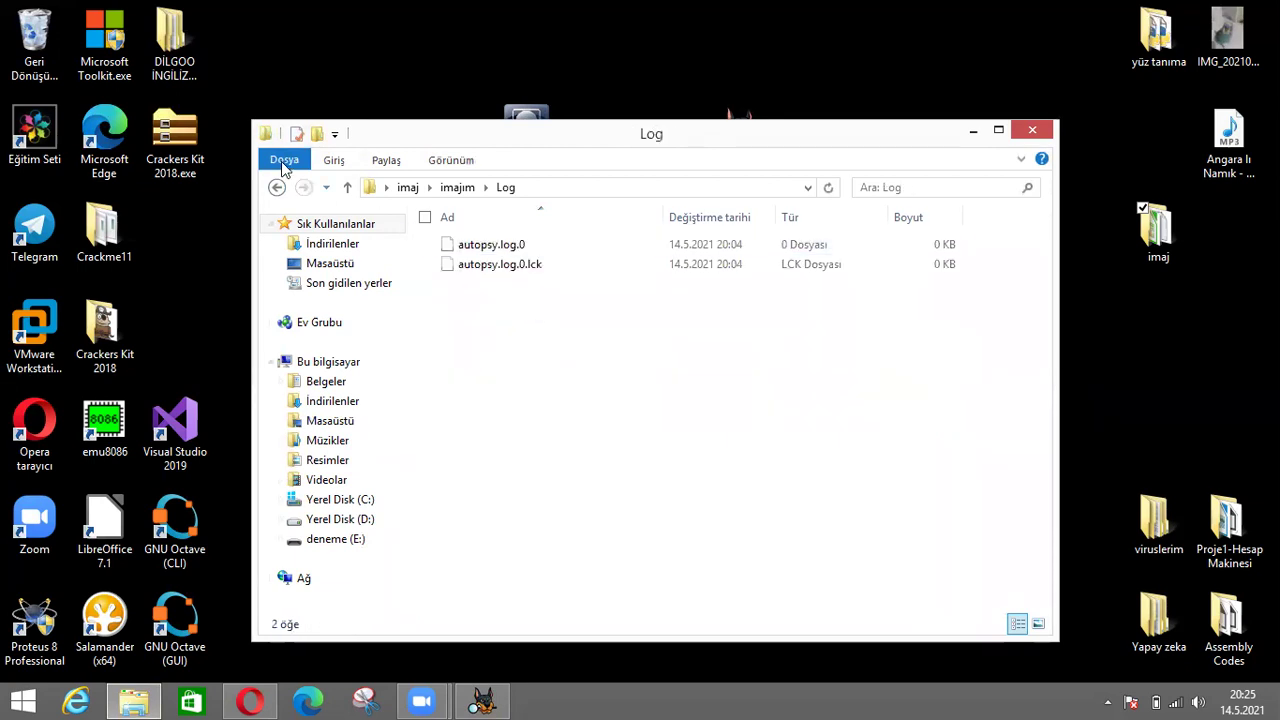
pyautogui.click(279, 190)
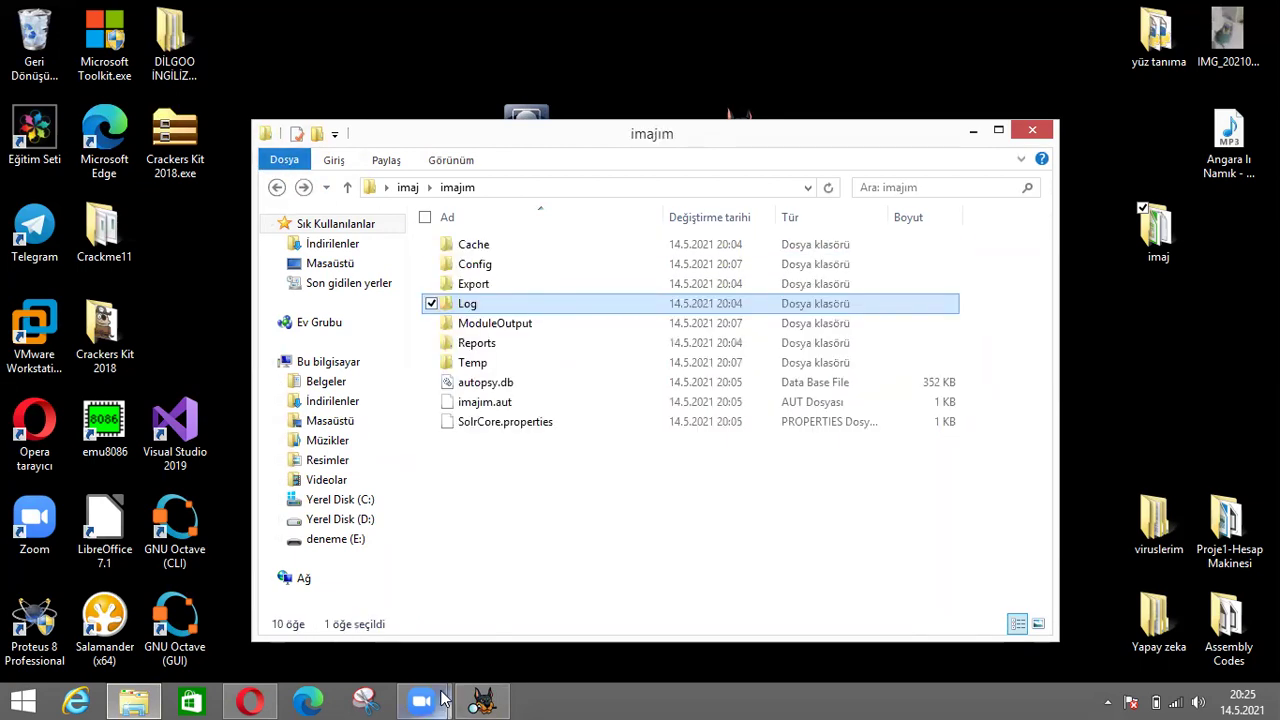
pyautogui.doubleClick(500, 363)
pyautogui.click(497, 252)
pyautogui.doubleClick(497, 252)
pyautogui.click(277, 187)
pyautogui.click(277, 187)
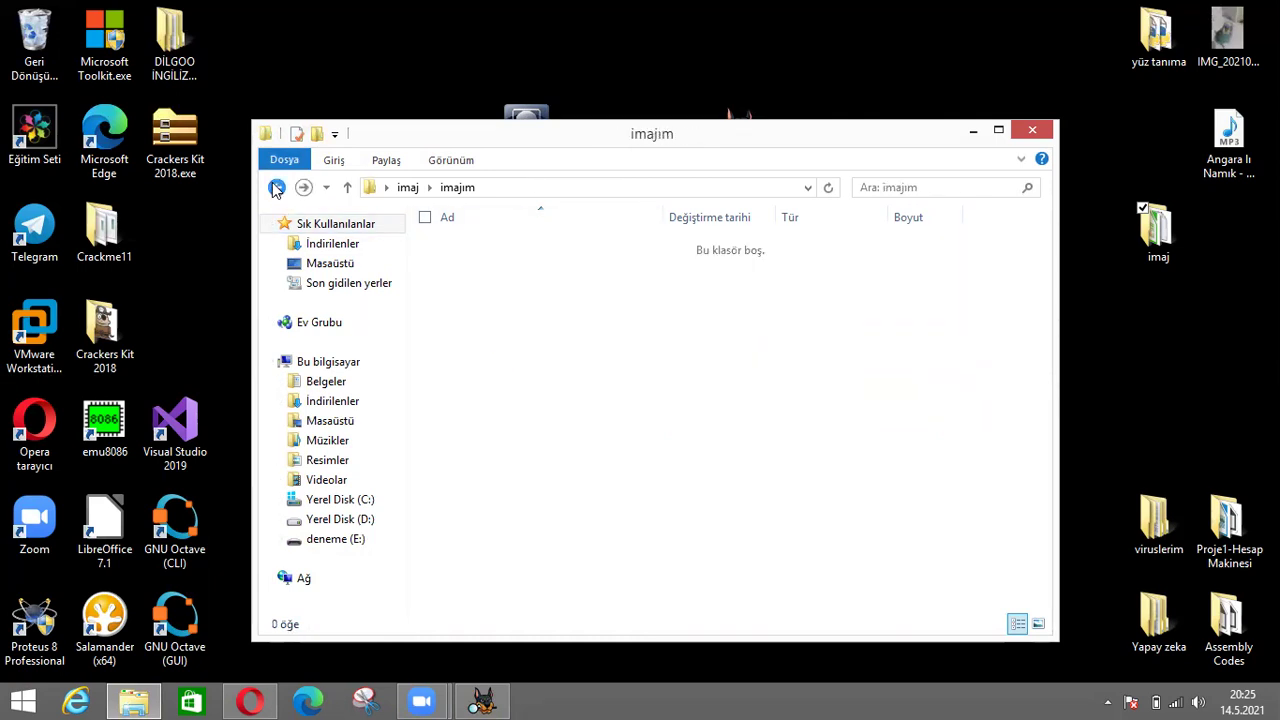
# - Switch back to Autopsy and save the extracted image as IMG_20210105_215523.jpg in the case's Export folder
pyautogui.click(484, 700)
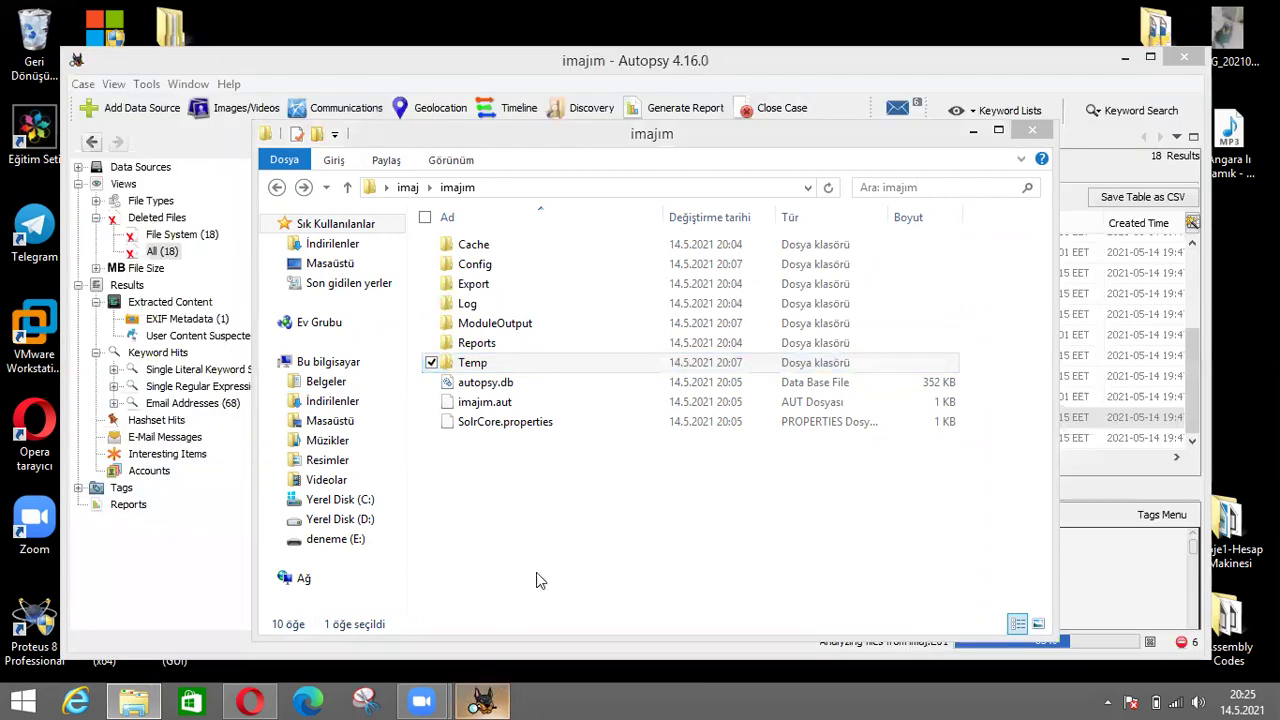
pyautogui.click(976, 132)
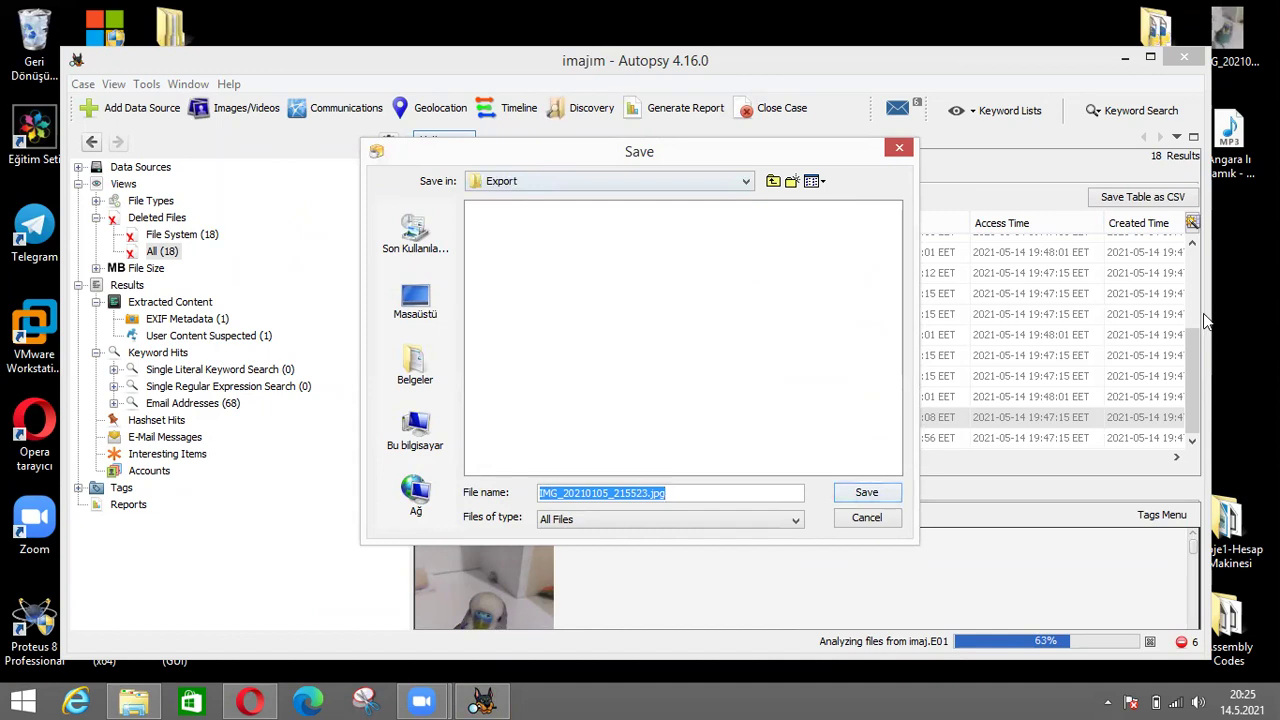
pyautogui.click(868, 494)
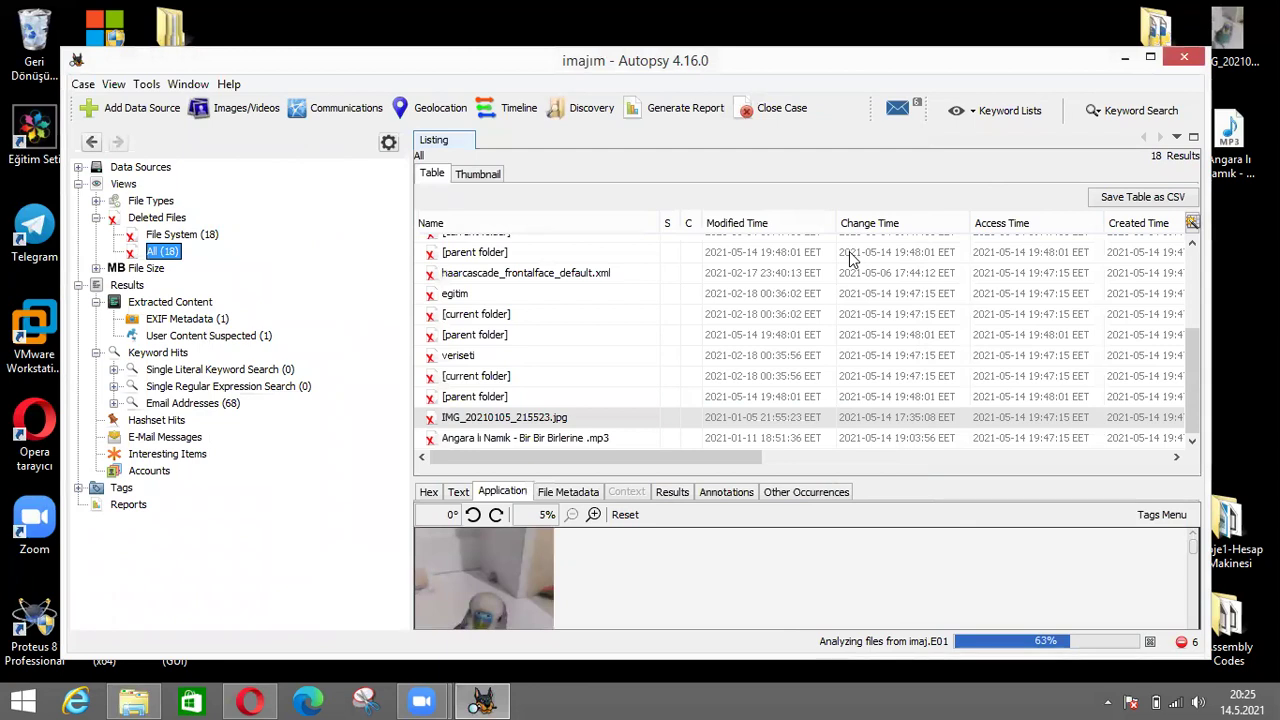
# - Switch to the desktop, dismiss the extraction notice and open the Export folder under imaj > imajım
pyautogui.click(1128, 58)
pyautogui.click(1150, 230)
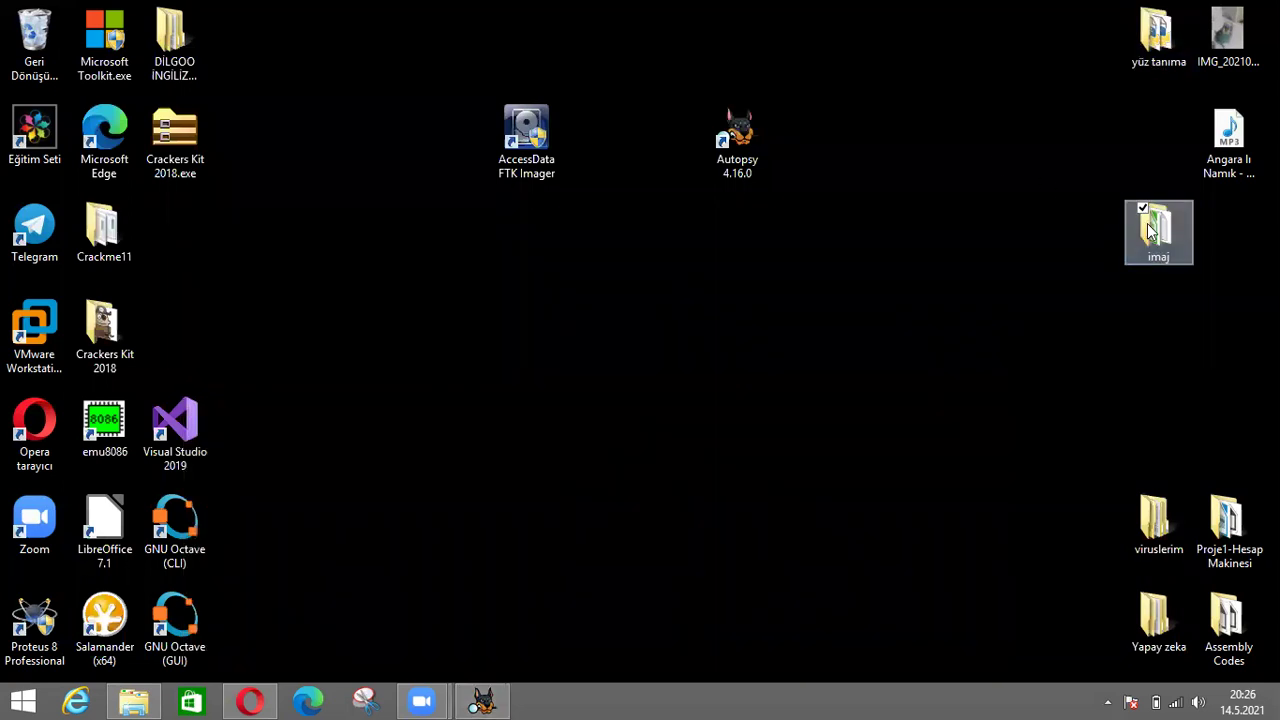
pyautogui.doubleClick(1150, 230)
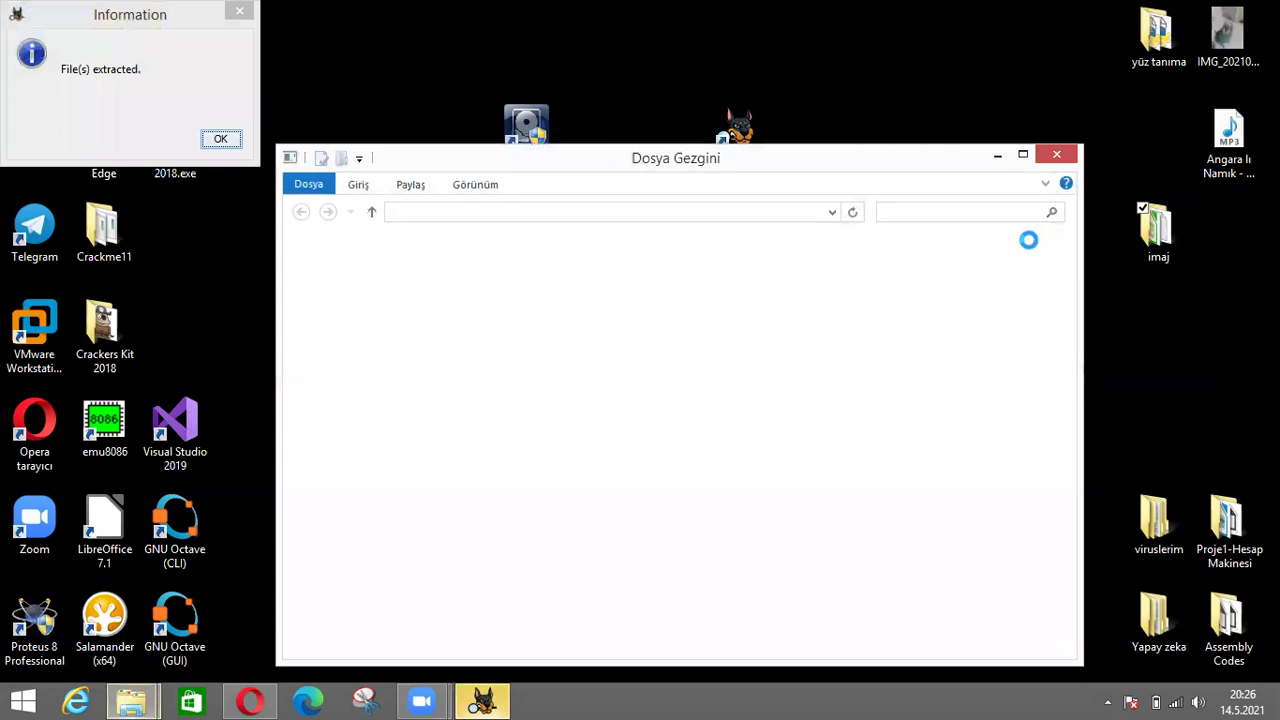
pyautogui.click(221, 142)
pyautogui.doubleClick(500, 268)
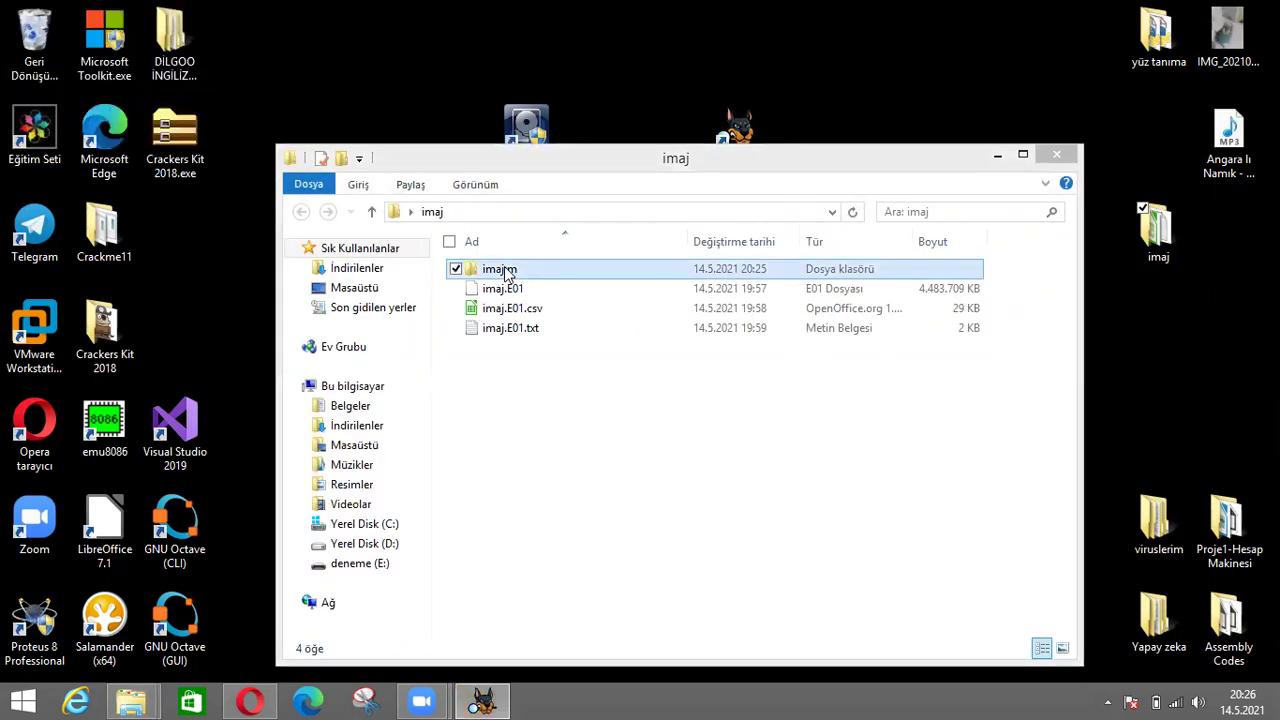
pyautogui.doubleClick(518, 306)
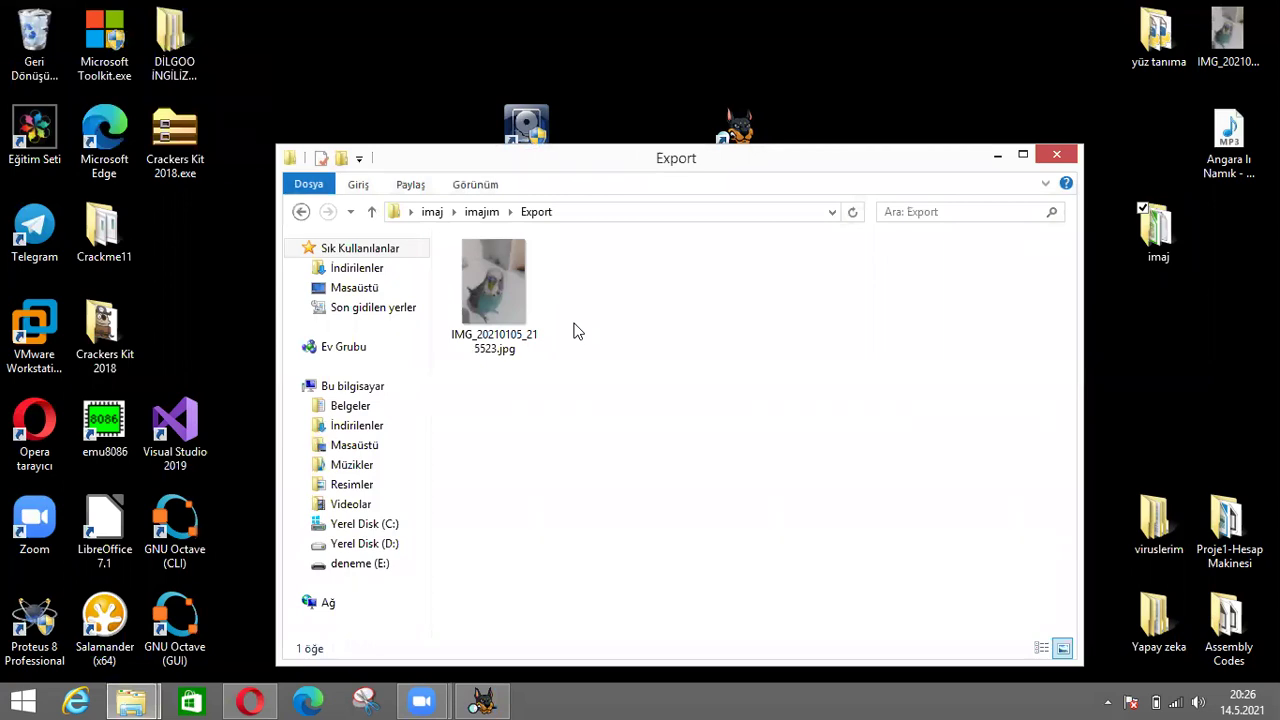
# - View the desktop's original IMG_20210105_215523.jpg to compare it with the exported copy
pyautogui.click(497, 295)
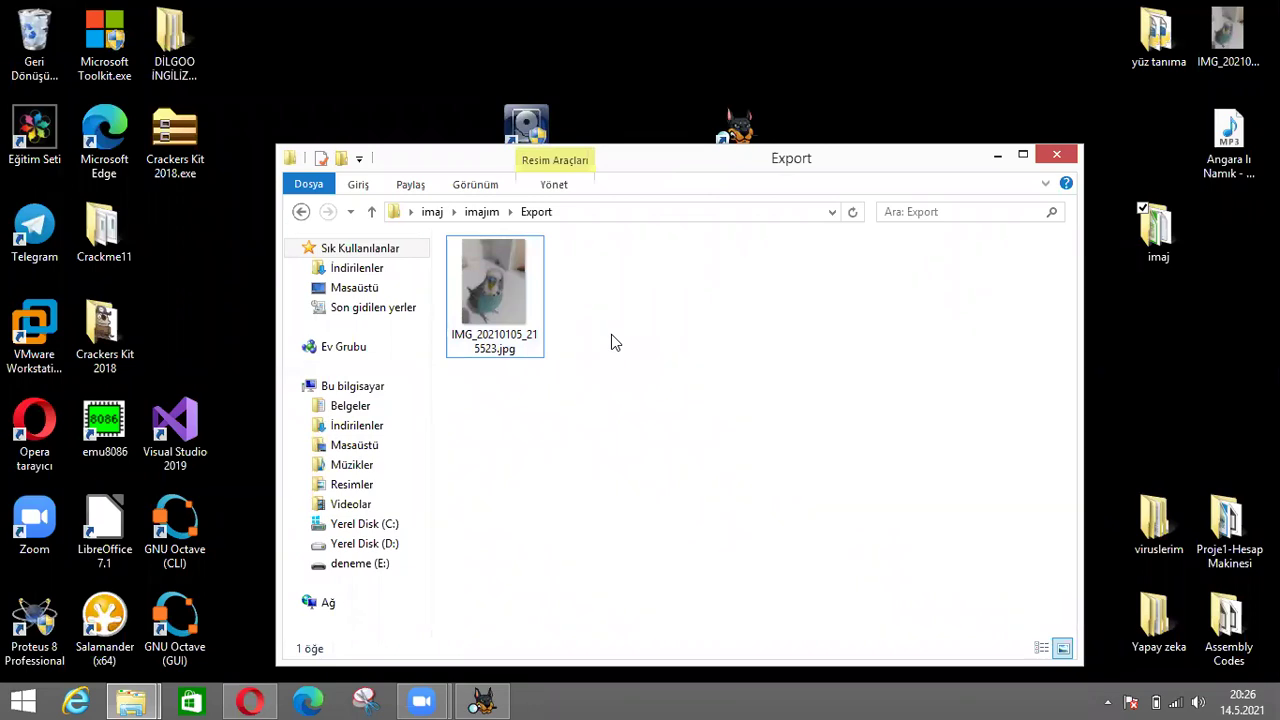
pyautogui.click(1215, 38)
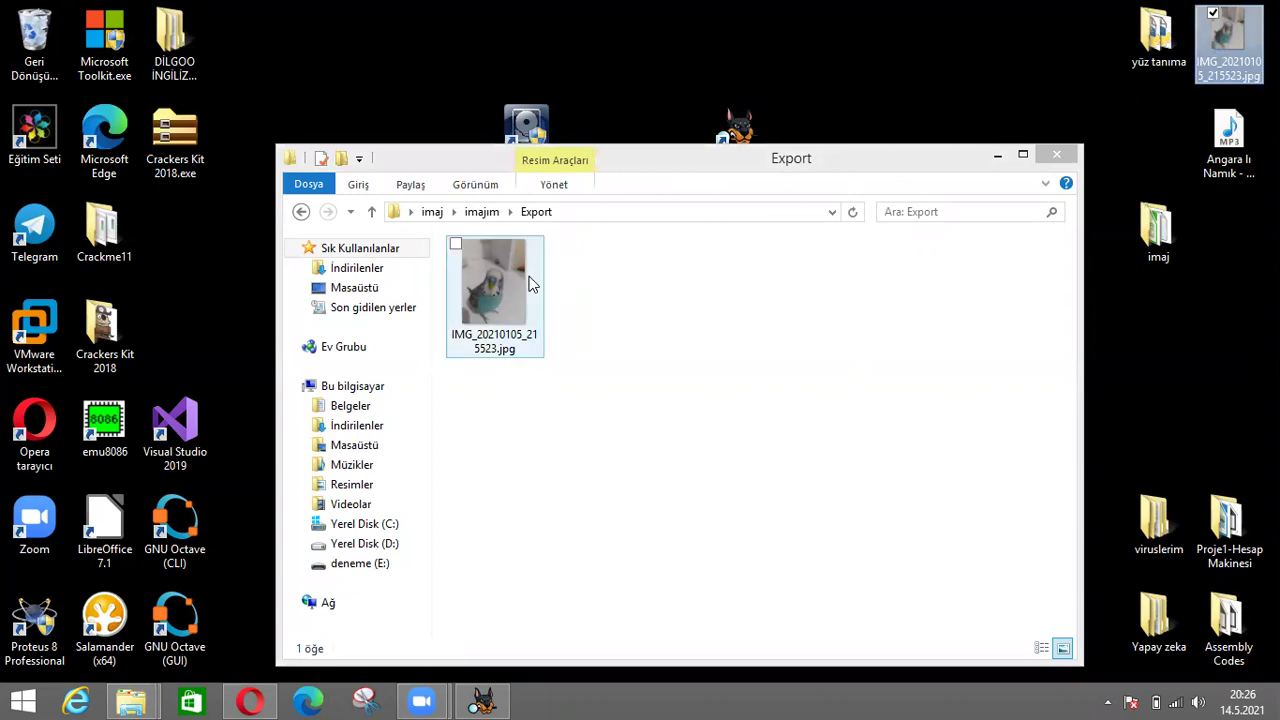
pyautogui.doubleClick(1240, 40)
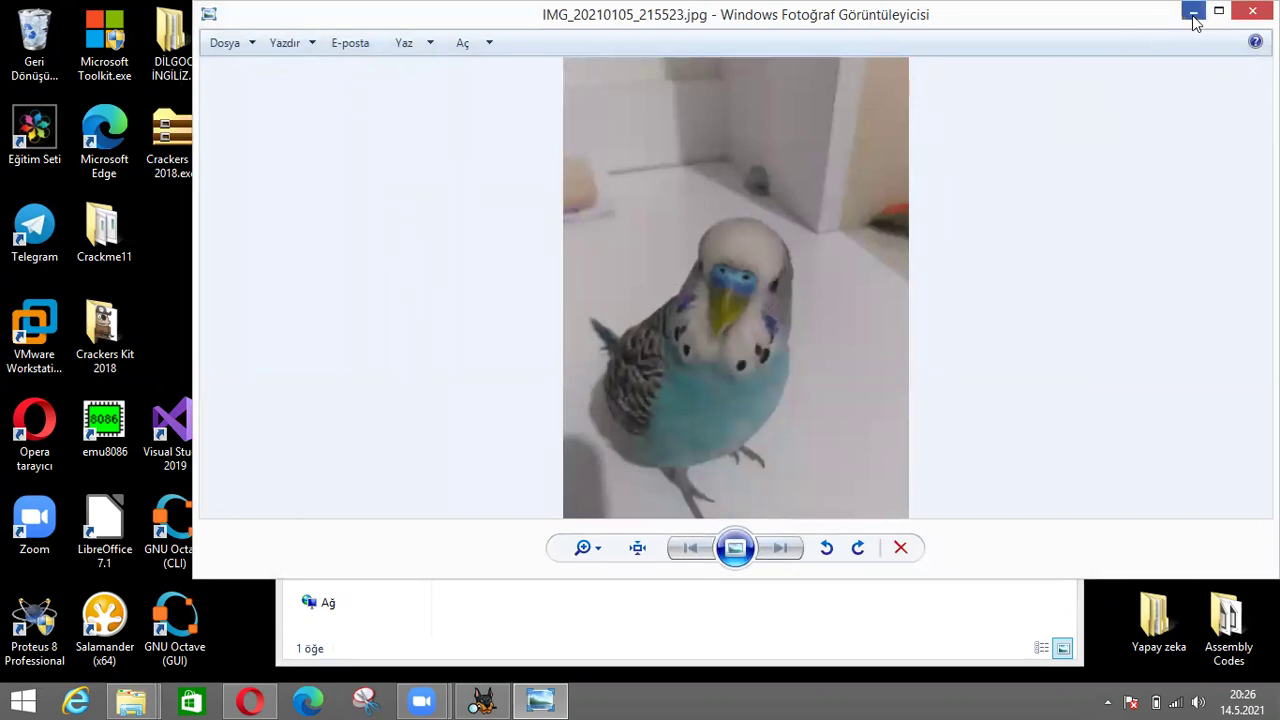
pyautogui.click(1252, 11)
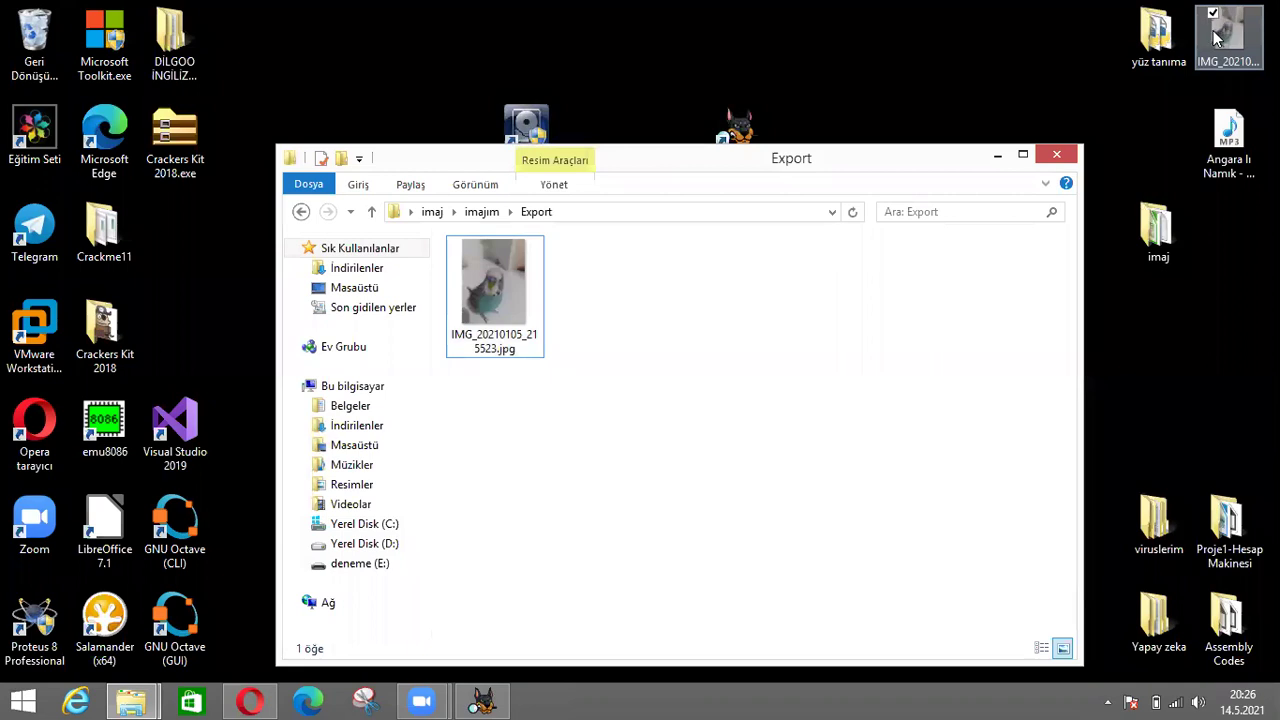
pyautogui.doubleClick(1220, 38)
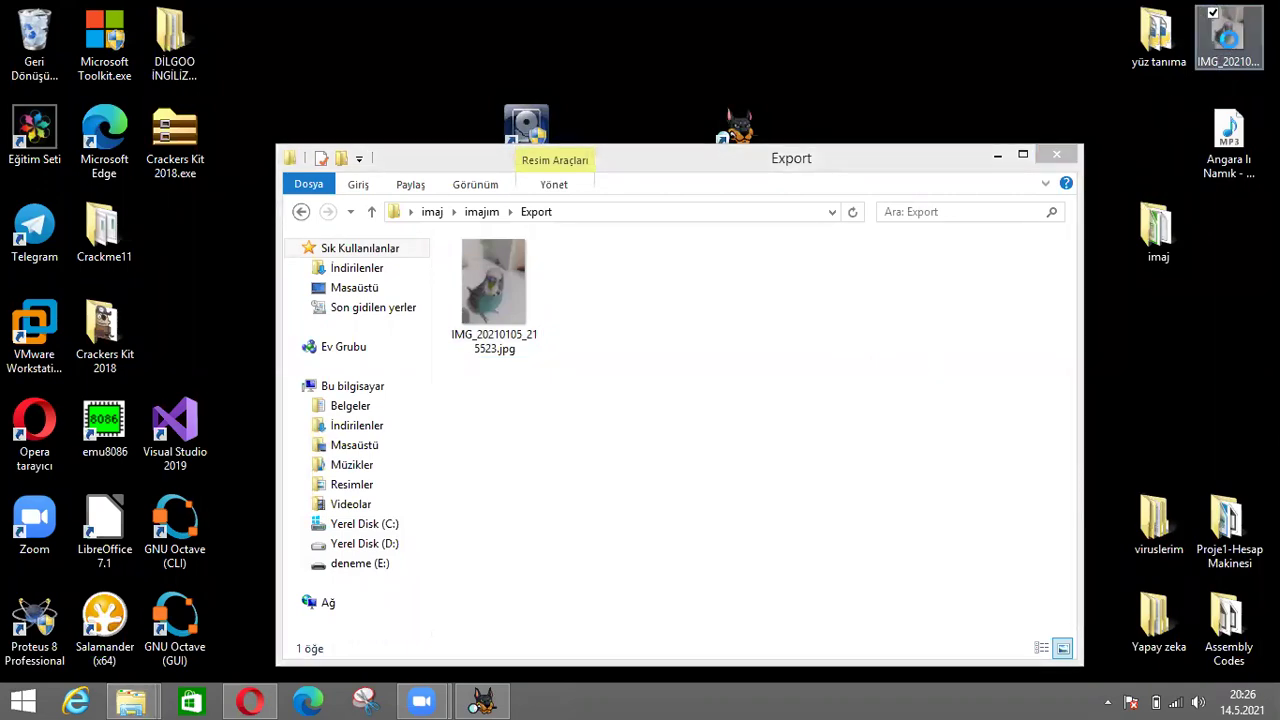
# - Examine the file properties of the desktop original and of the exported IMG_20210105_215523.jpg to compare sizes and dates
pyautogui.rightClick(1224, 49)
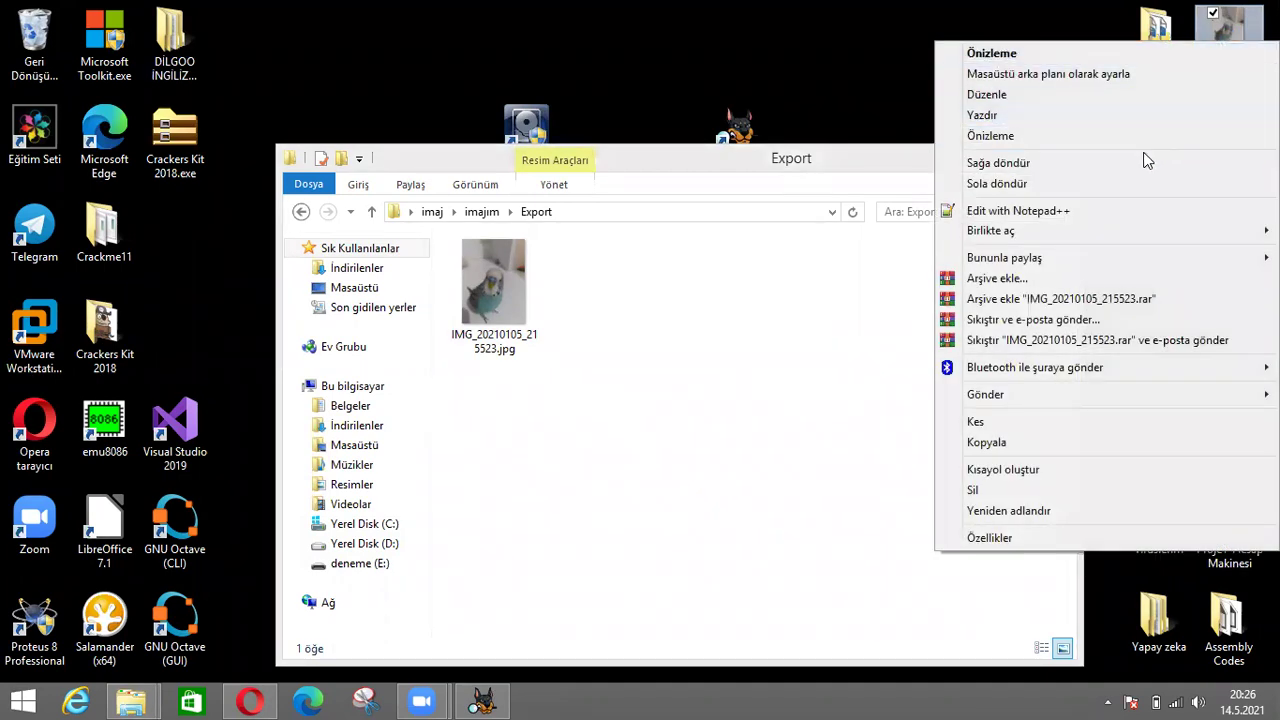
pyautogui.click(996, 540)
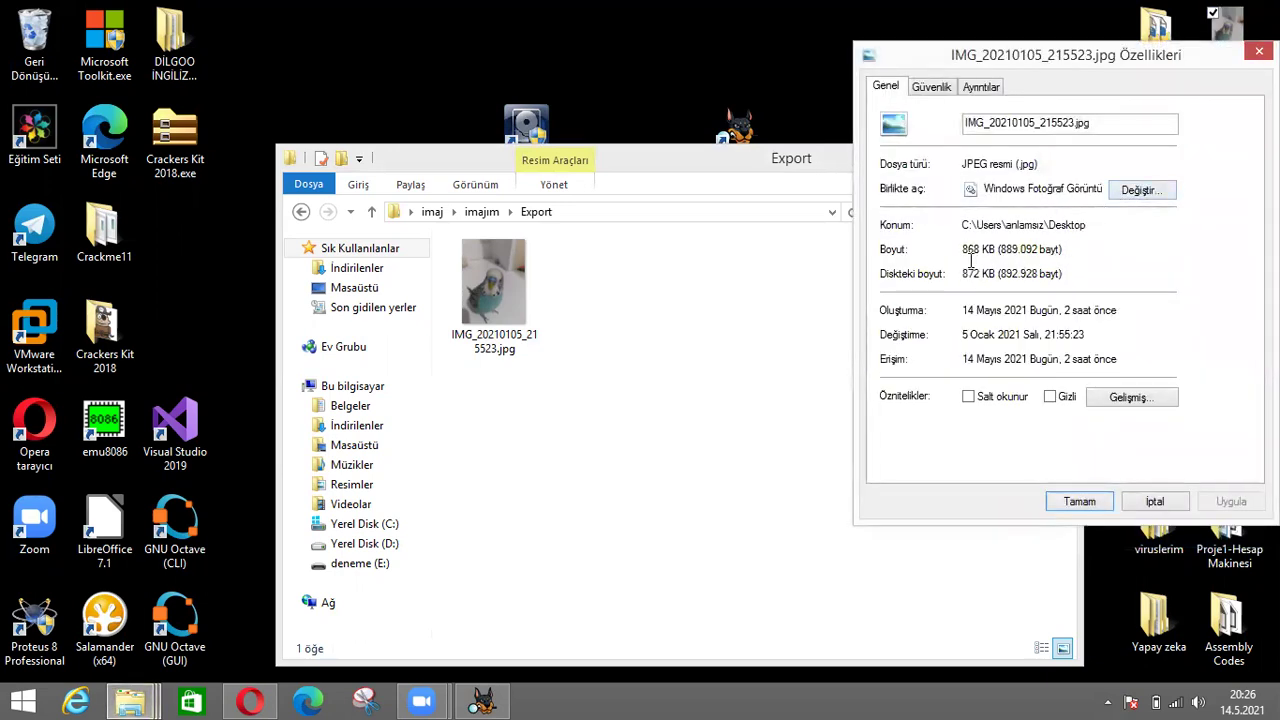
pyautogui.click(1079, 503)
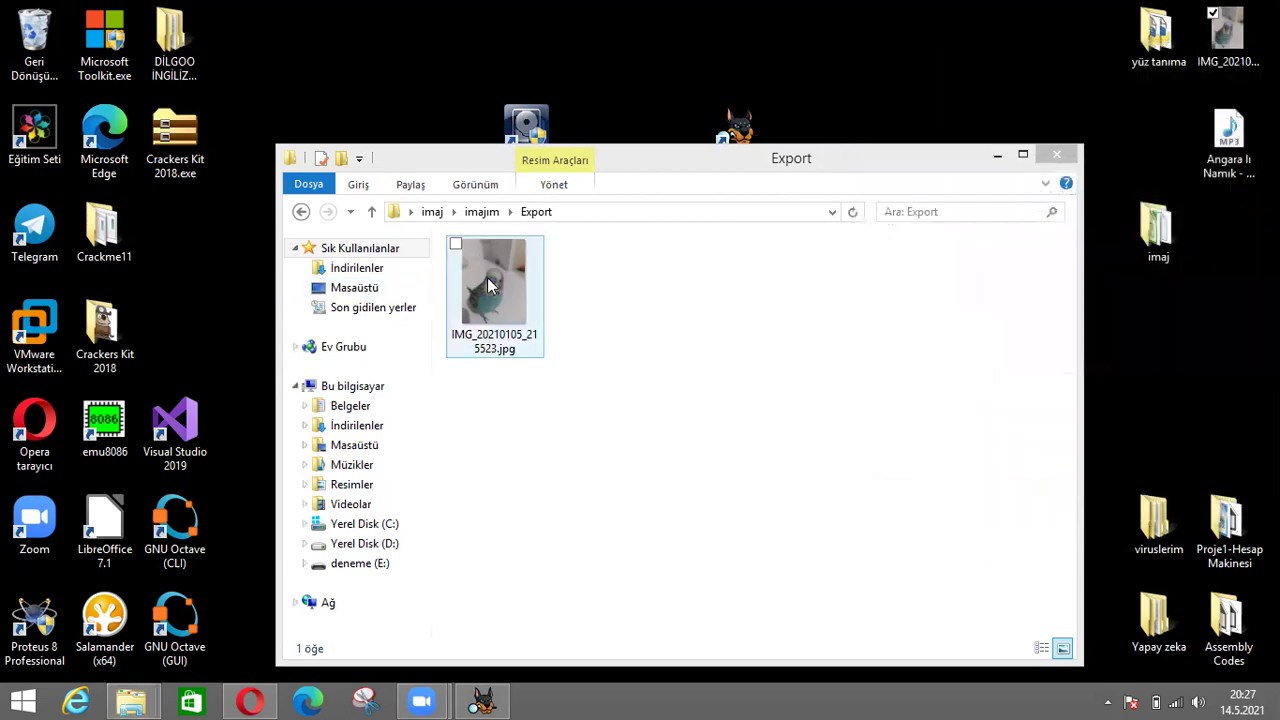
pyautogui.rightClick(487, 277)
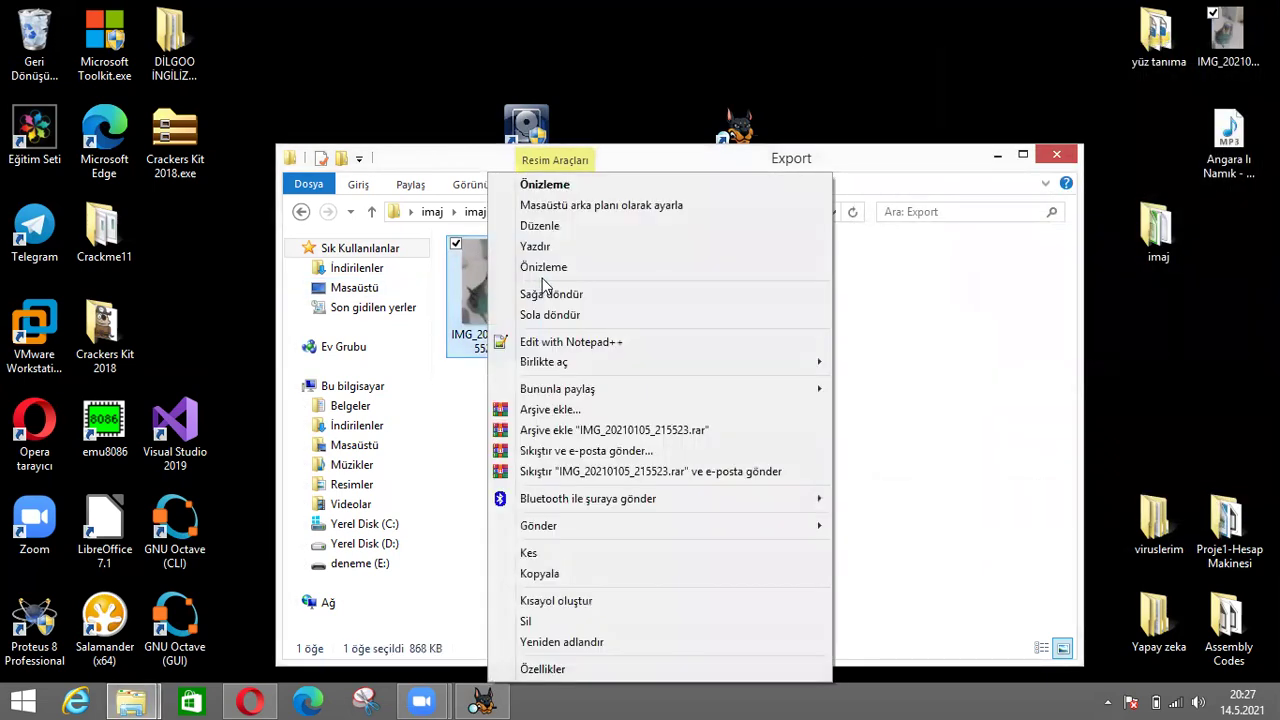
pyautogui.click(556, 668)
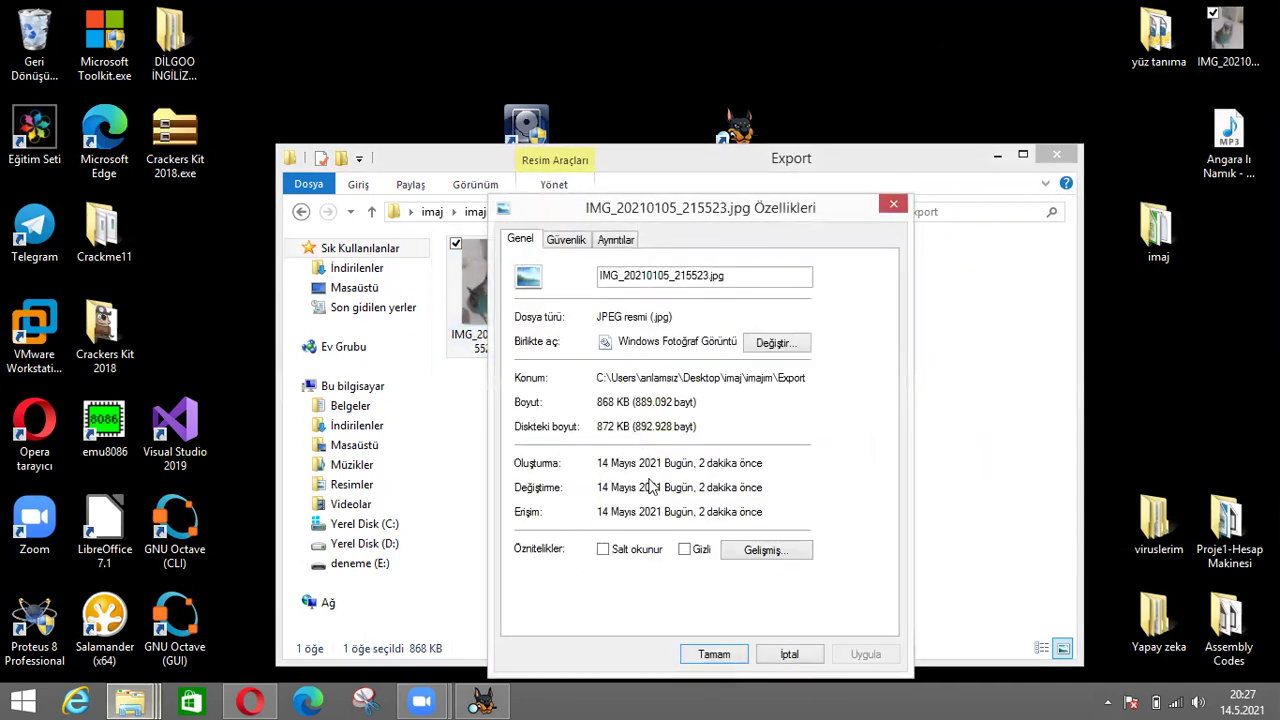
# - Close the exported image's properties and the Export folder, and switch back to Autopsy
pyautogui.click(714, 654)
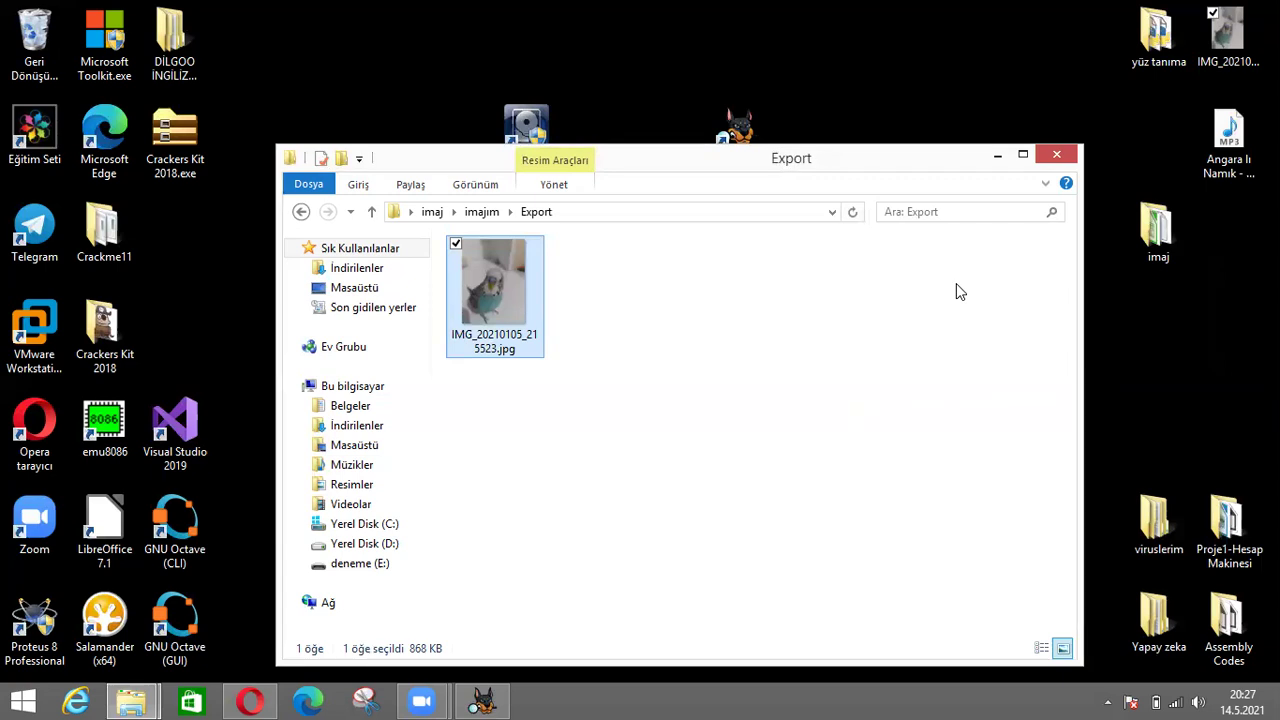
pyautogui.click(1060, 155)
pyautogui.click(482, 702)
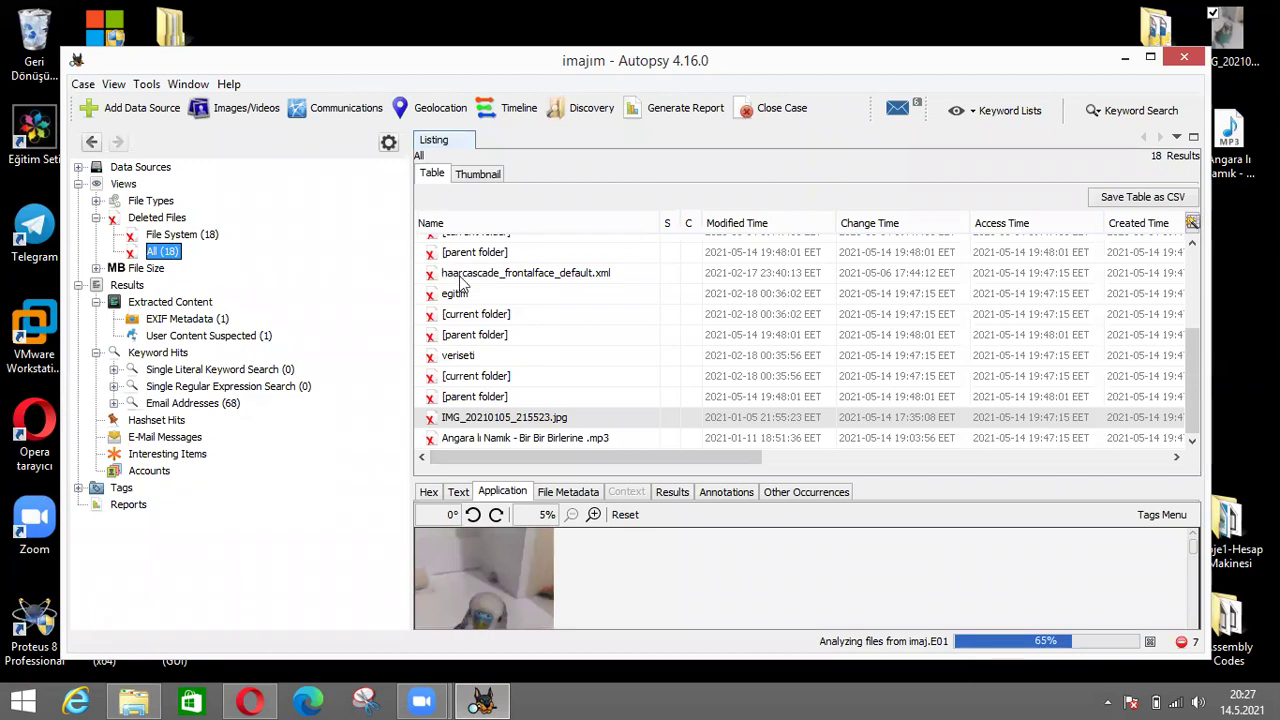
# - Extract the deleted entries from haarcascade_frontalface_default.xml through Angara lı Namık - Bir Bir Birlerine .mp3 into the case's Export folder
pyautogui.click(603, 292)
pyautogui.moveTo(526, 296); pyautogui.dragTo(512, 396)
pyautogui.keyDown('ctrl'); pyautogui.click(517, 376); pyautogui.keyUp('ctrl')
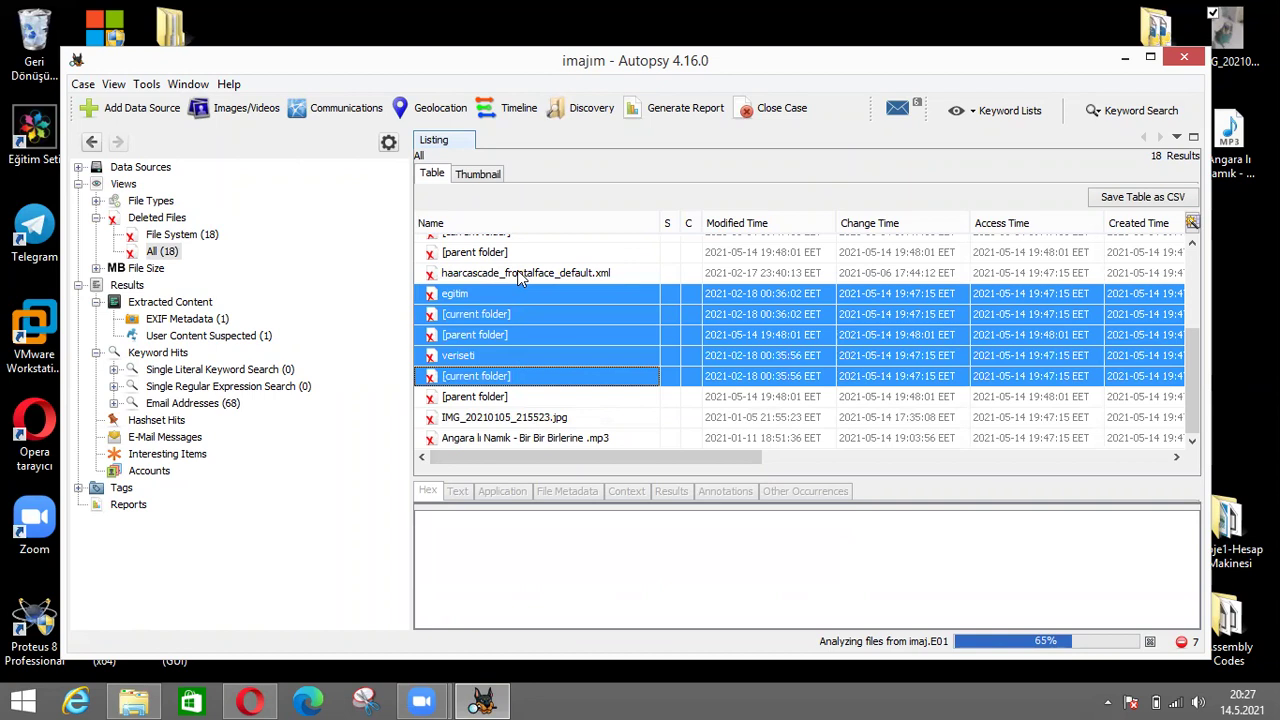
pyautogui.keyDown('ctrl'); pyautogui.click(518, 273); pyautogui.keyUp('ctrl')
pyautogui.keyDown('ctrl'); pyautogui.click(510, 438); pyautogui.keyUp('ctrl')
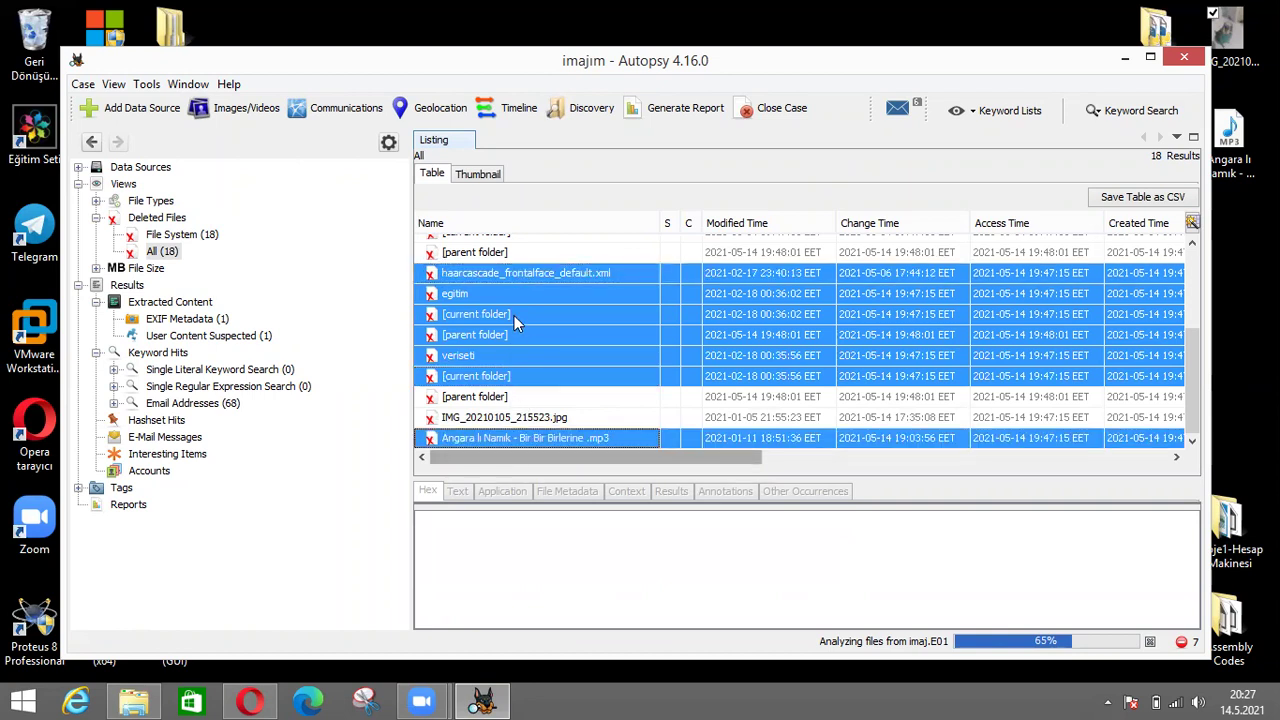
pyautogui.keyDown('ctrl'); pyautogui.click(506, 418); pyautogui.keyUp('ctrl')
pyautogui.keyDown('ctrl'); pyautogui.click(505, 397); pyautogui.keyUp('ctrl')
pyautogui.rightClick(505, 397)
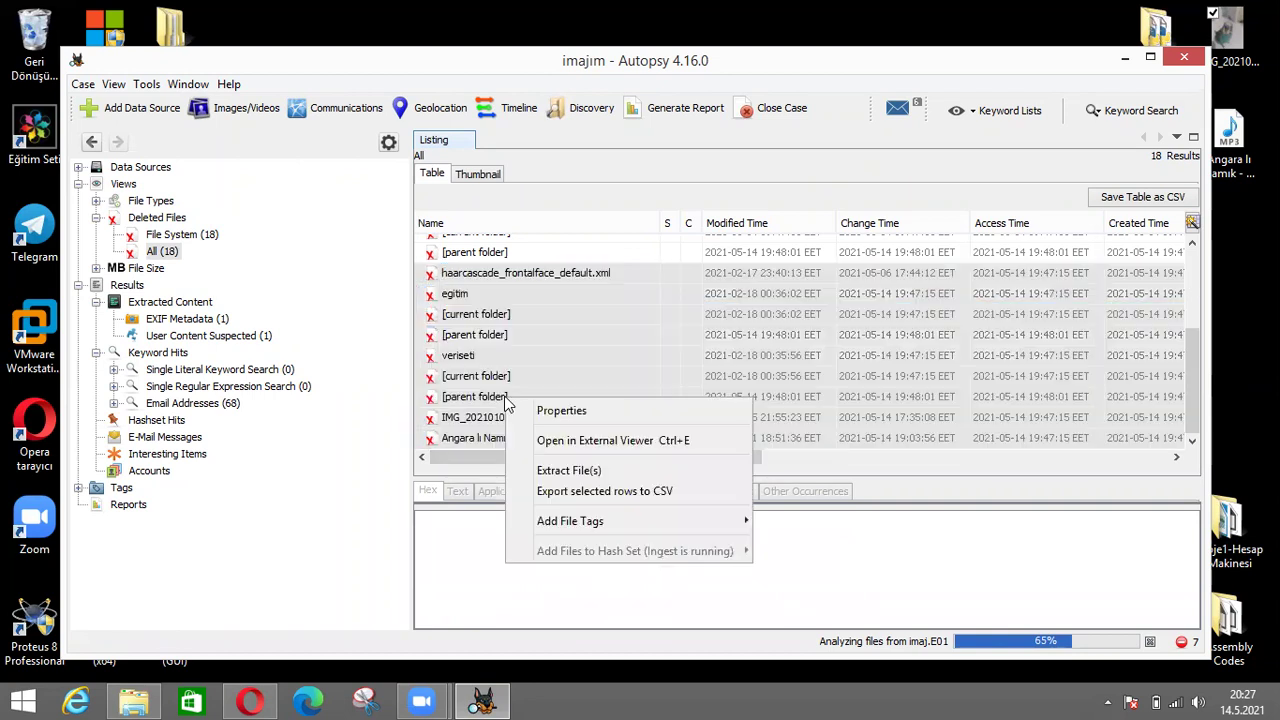
pyautogui.click(552, 472)
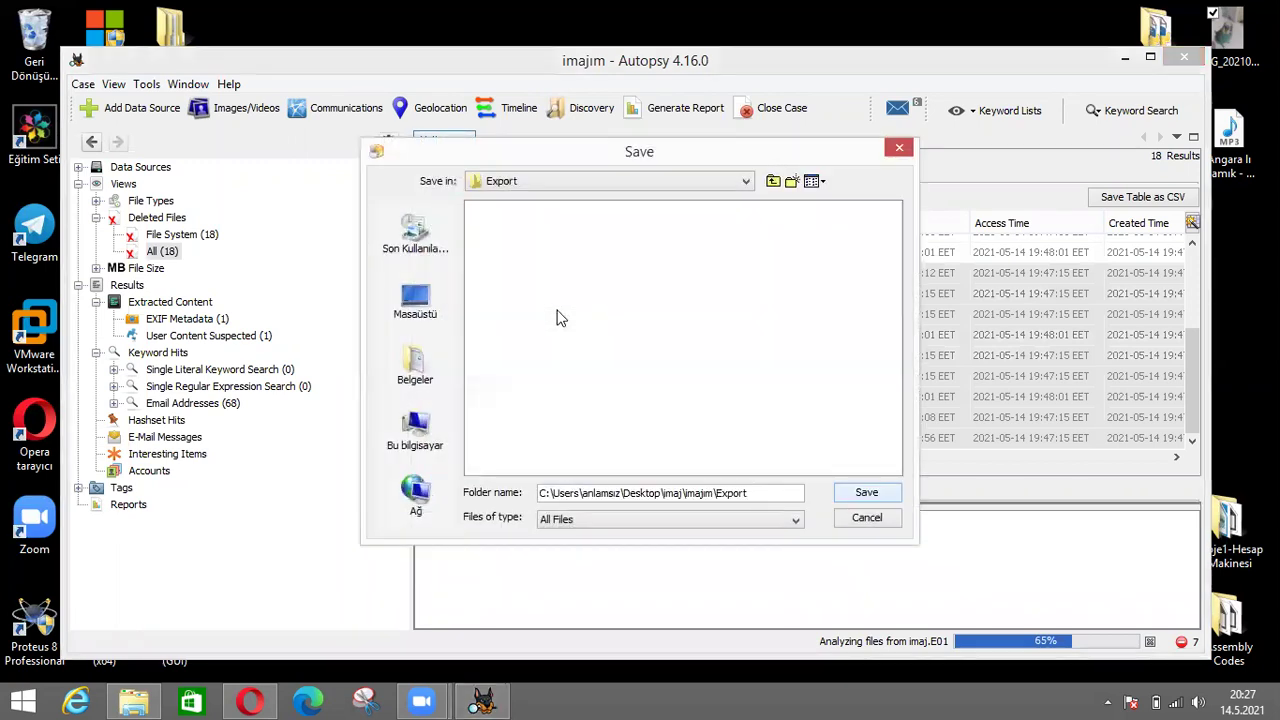
pyautogui.click(862, 495)
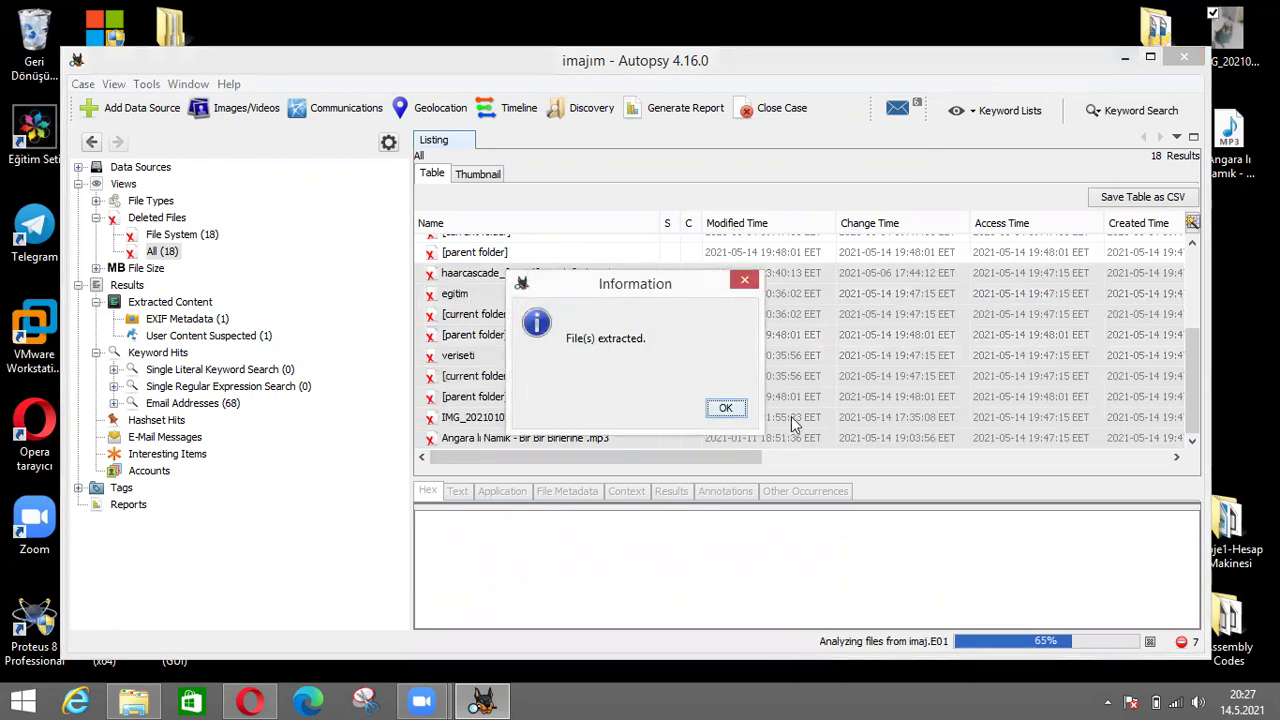
pyautogui.click(732, 408)
# - Switch to the desktop, check the extracted items in the Export folder under imaj > imajım, and close the folder
pyautogui.click(1124, 59)
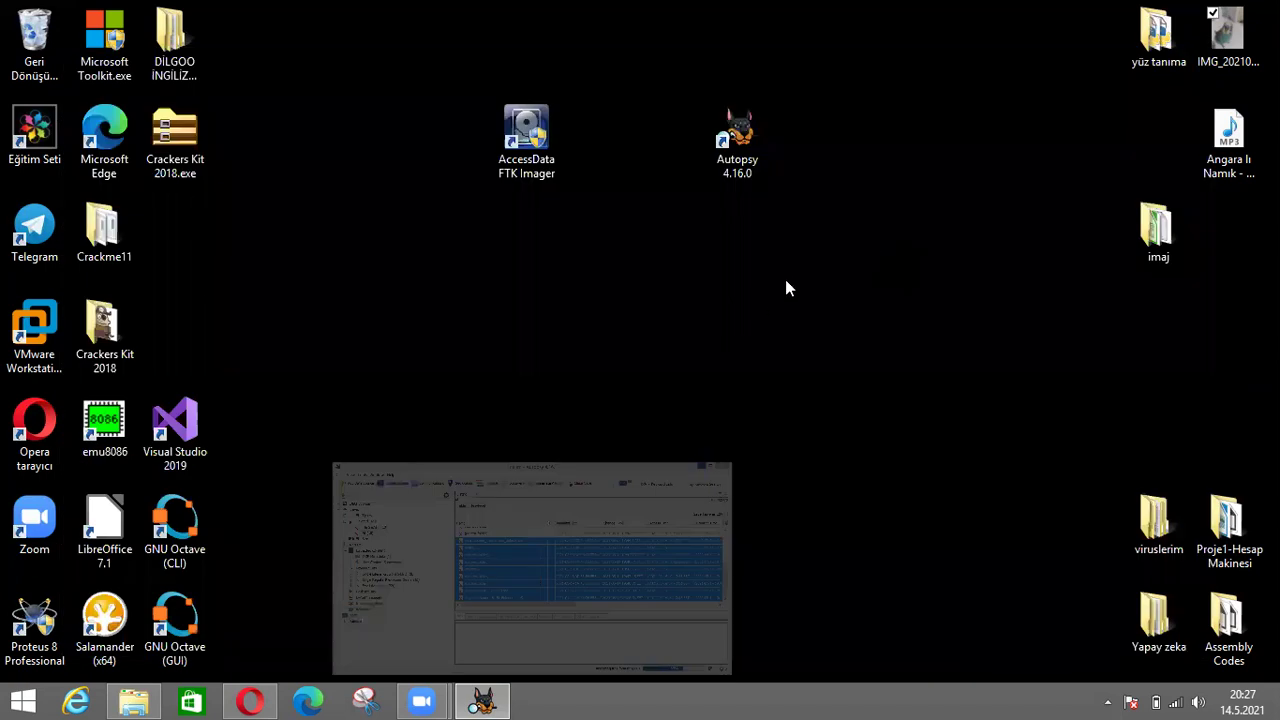
pyautogui.doubleClick(1160, 222)
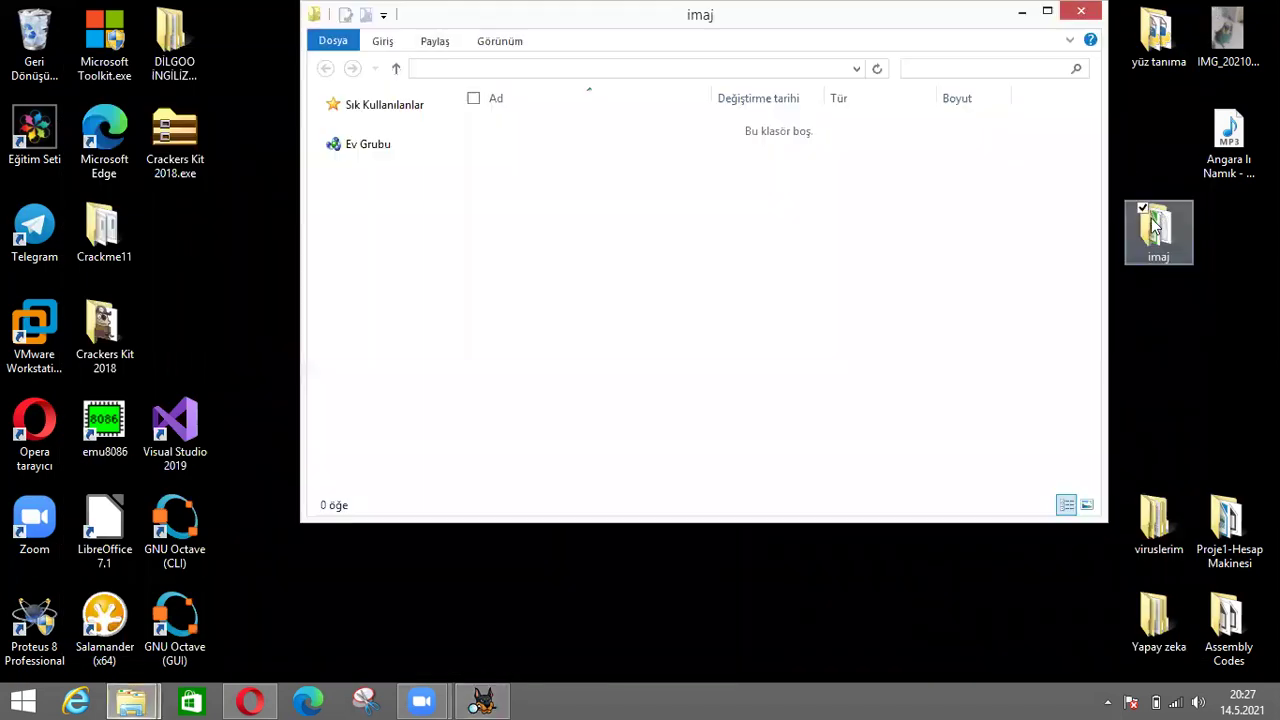
pyautogui.doubleClick(568, 124)
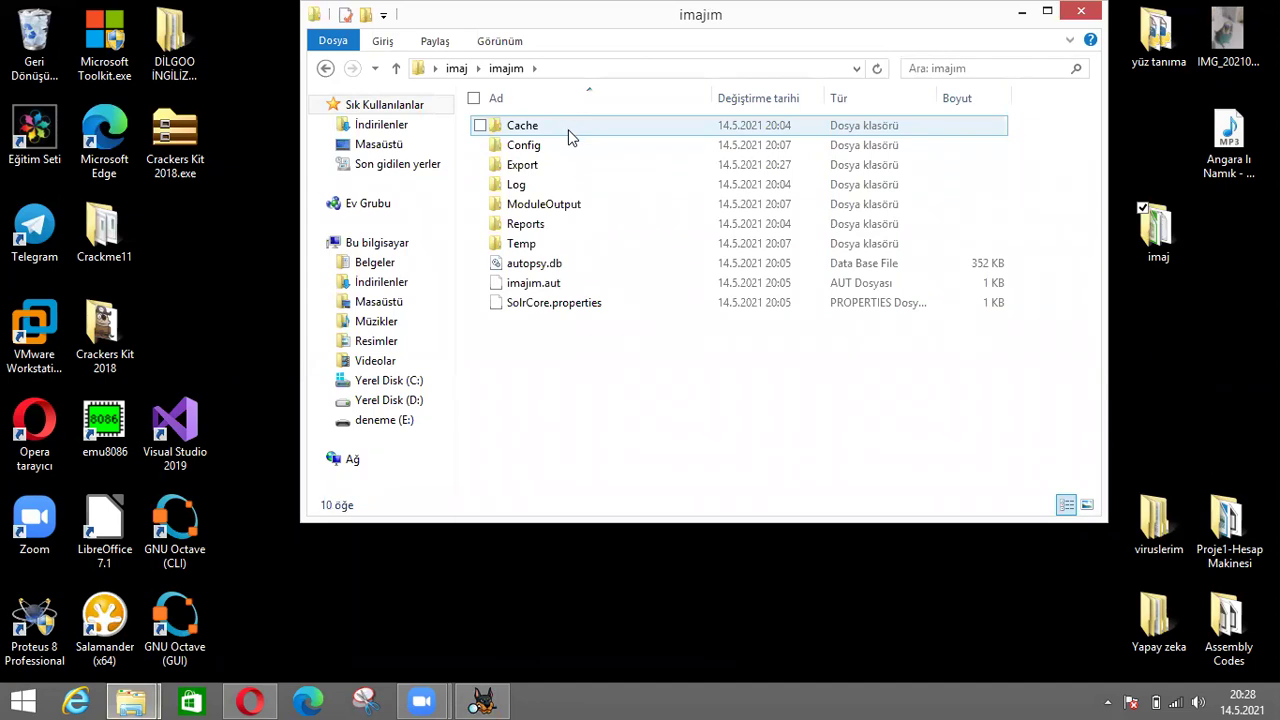
pyautogui.doubleClick(564, 164)
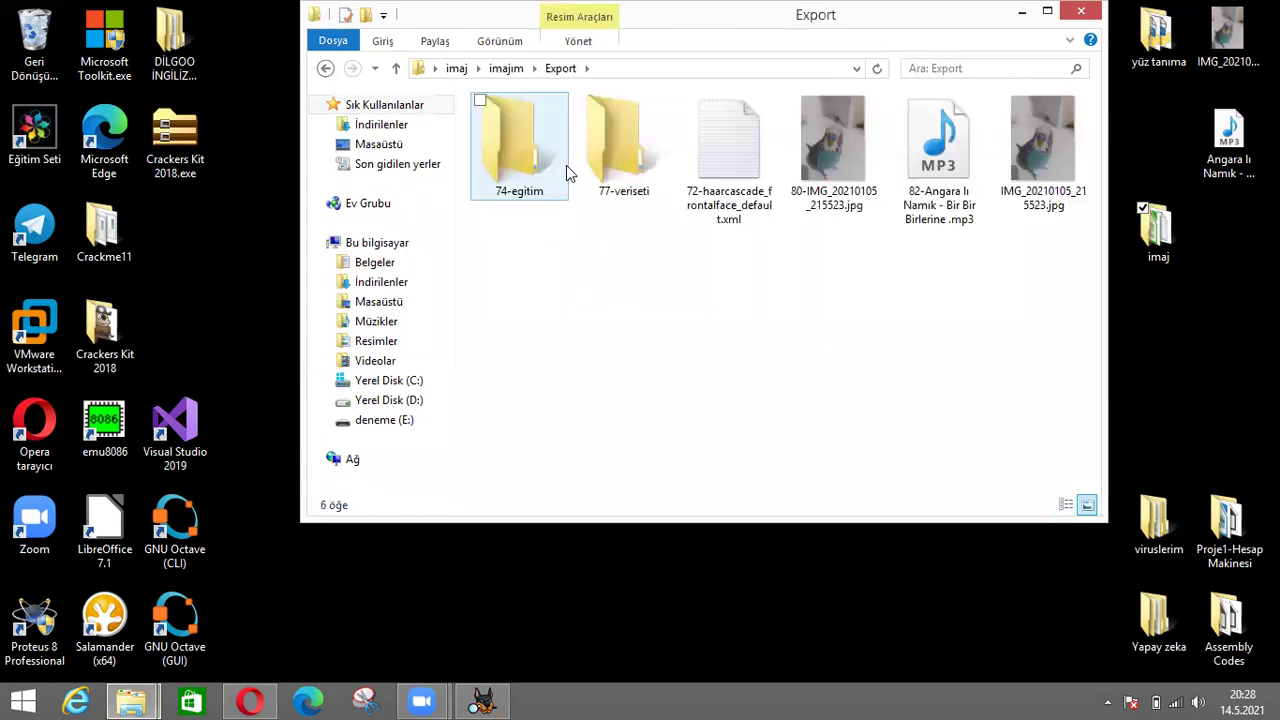
pyautogui.click(1081, 11)
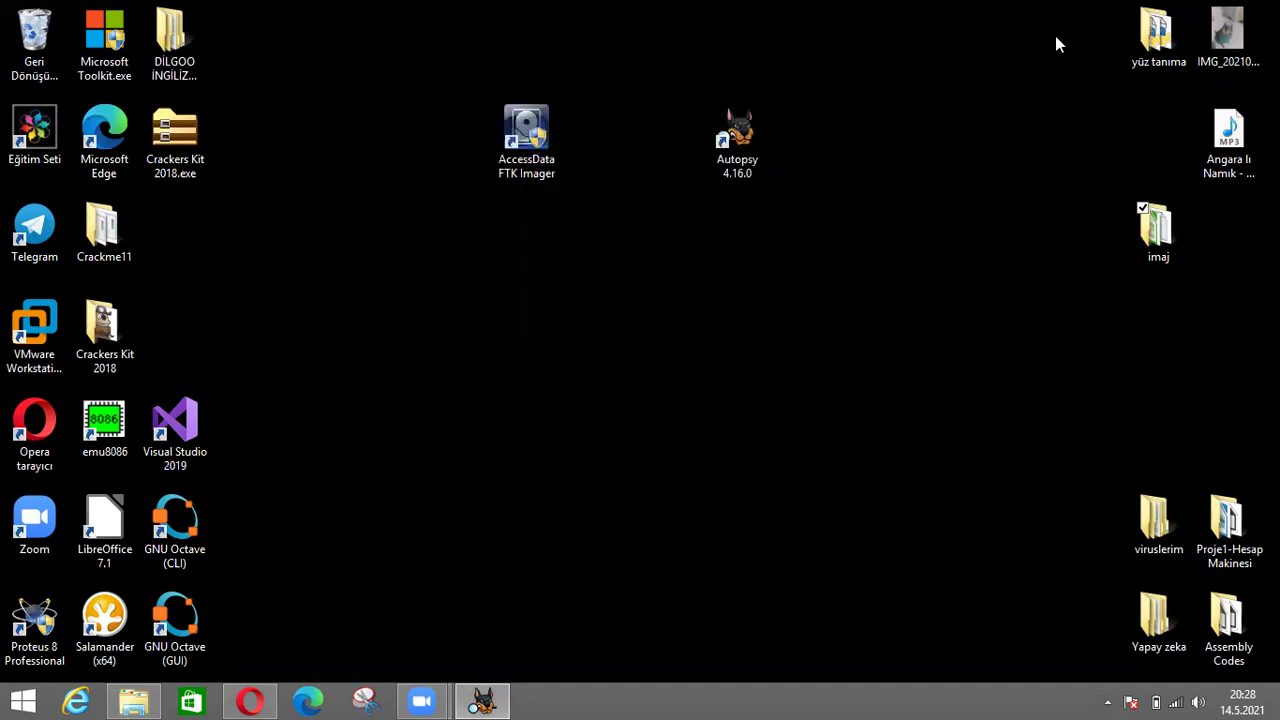
# - Switch back to Autopsy, select the deleted egitim entry and expand the Email Addresses keyword hits to examine the individual addresses
pyautogui.click(482, 700)
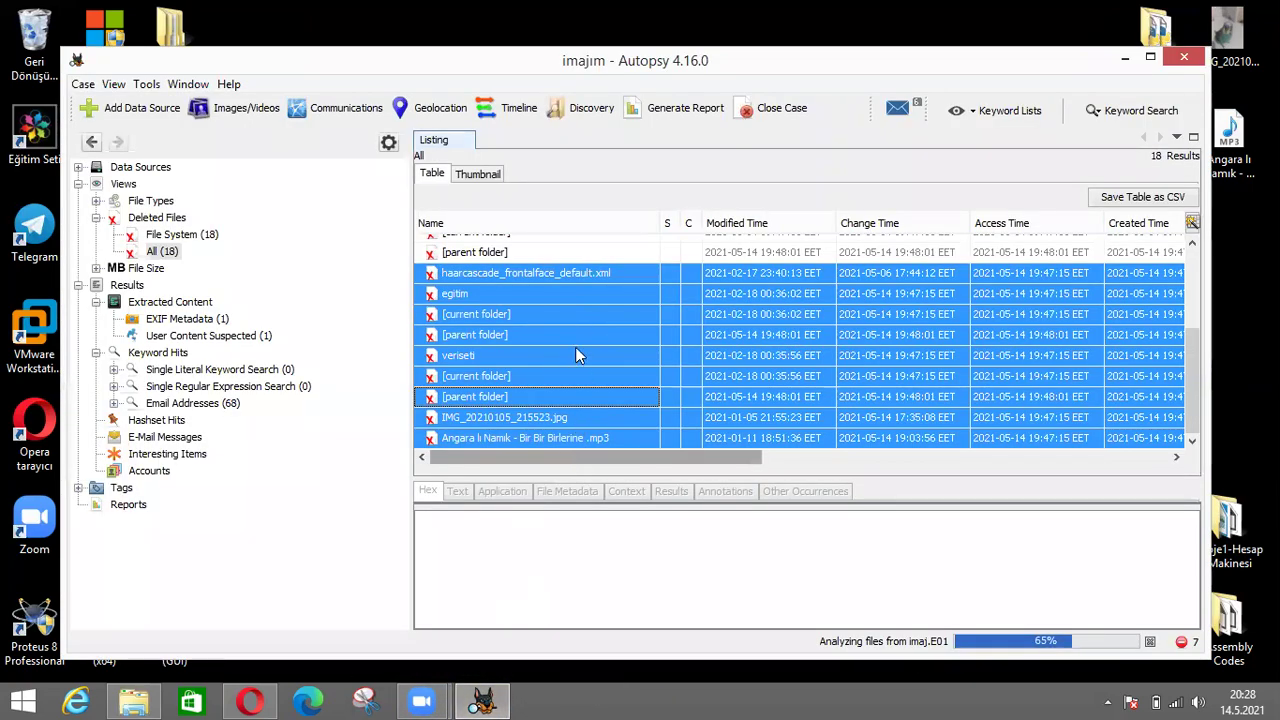
pyautogui.click(575, 290)
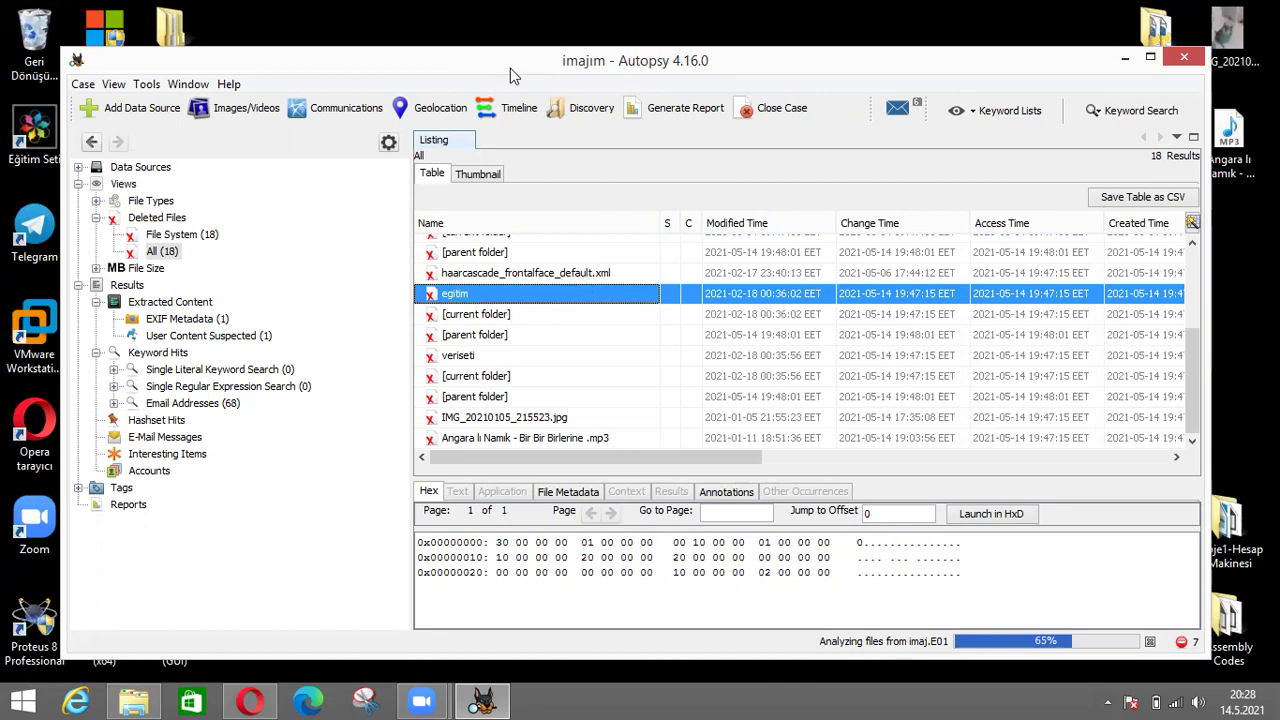
pyautogui.moveTo(953, 80); pyautogui.dragTo(953, 81)
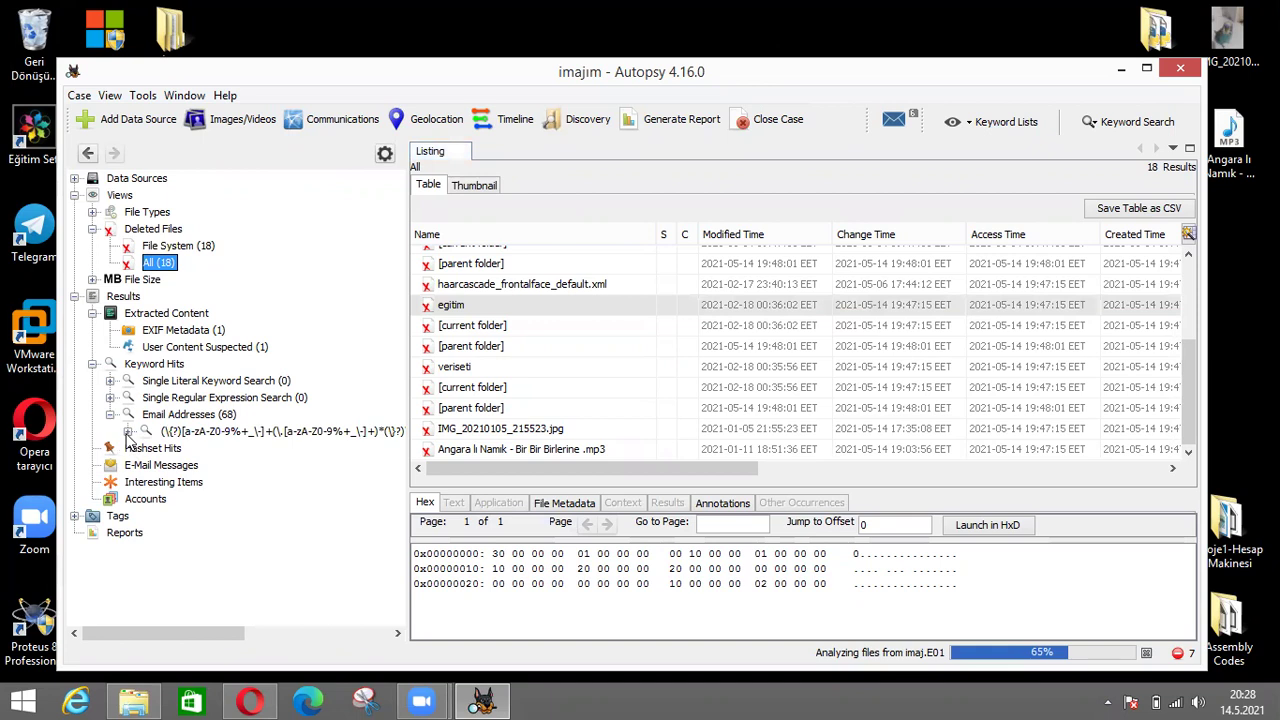
pyautogui.click(128, 432)
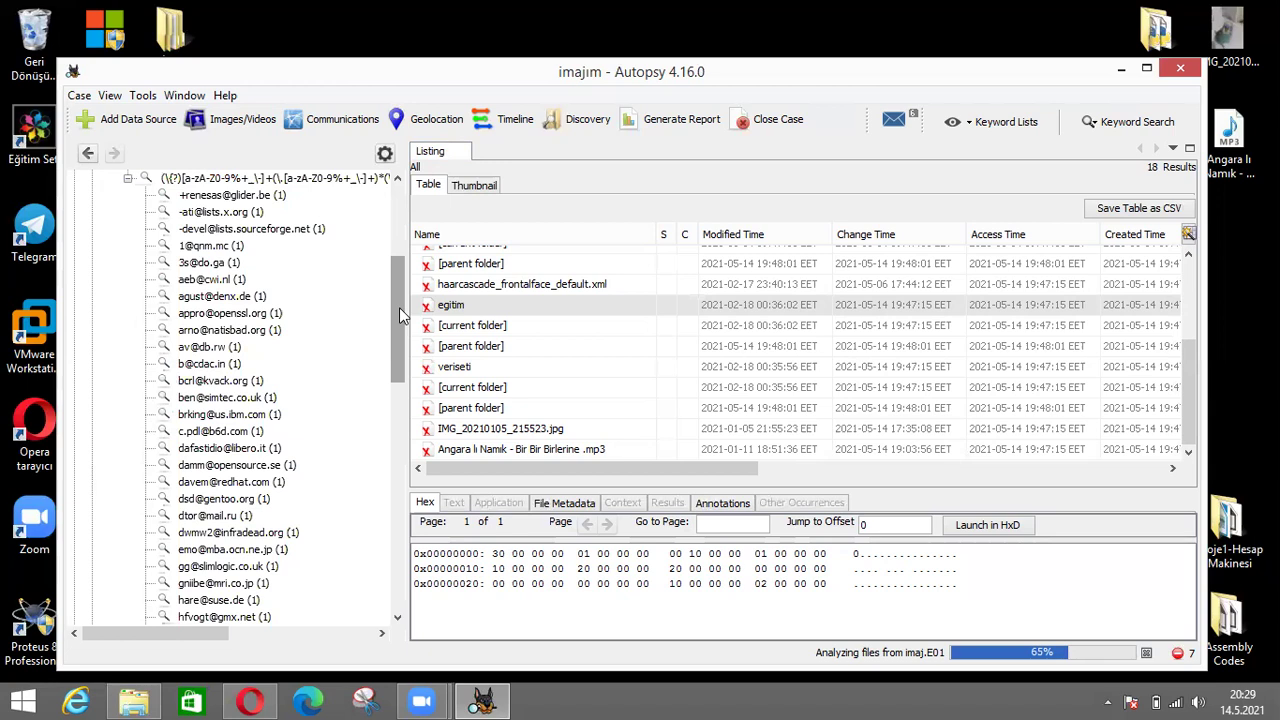
pyautogui.click(252, 700)
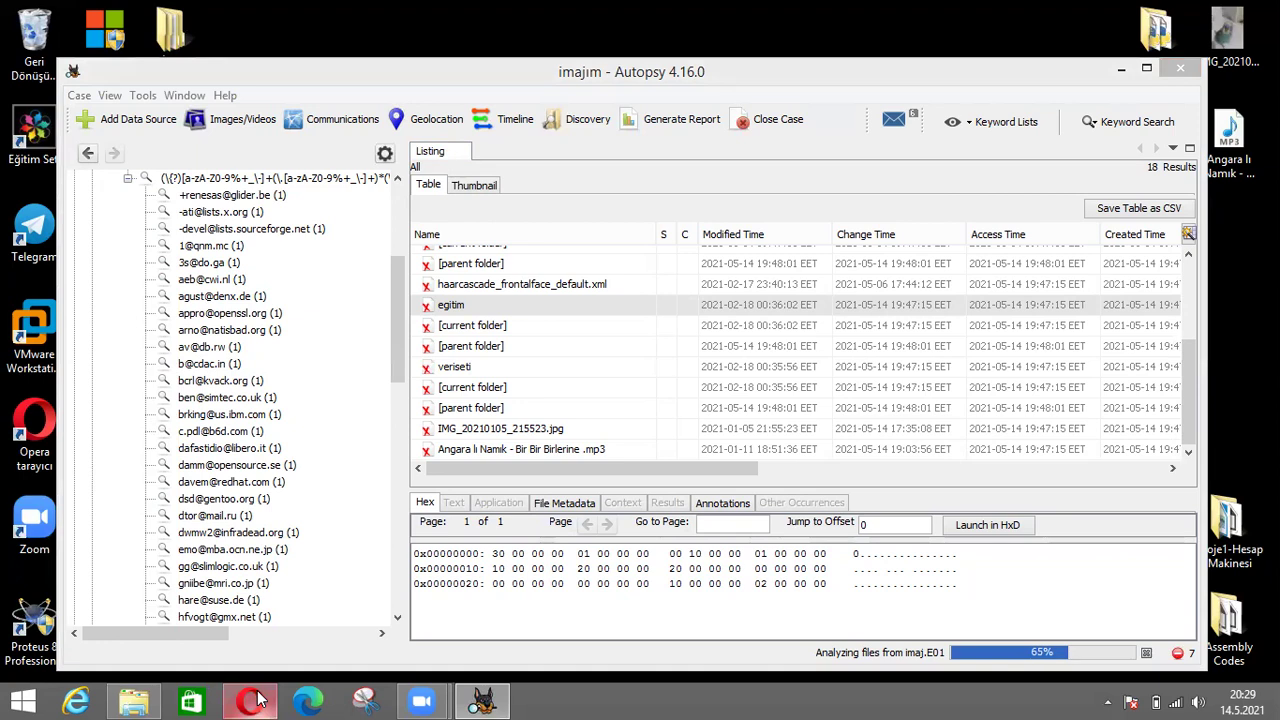
pyautogui.moveTo(237, 697)
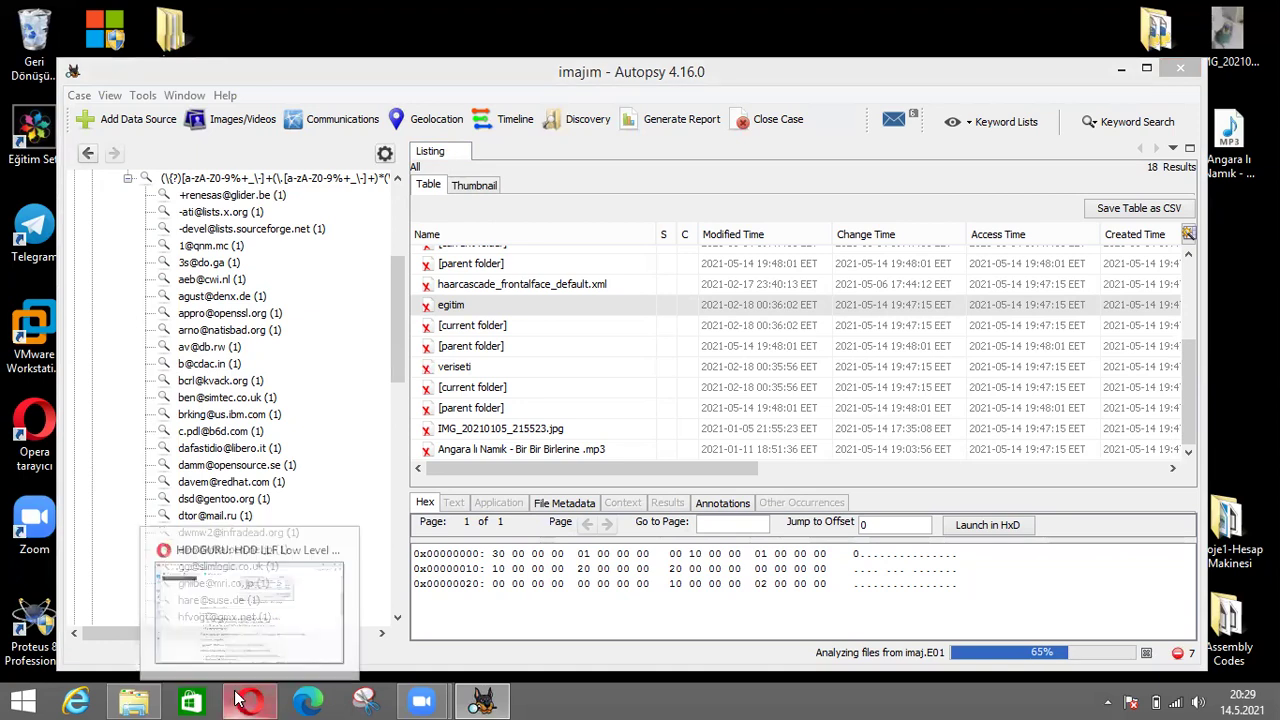
pyautogui.click(251, 553)
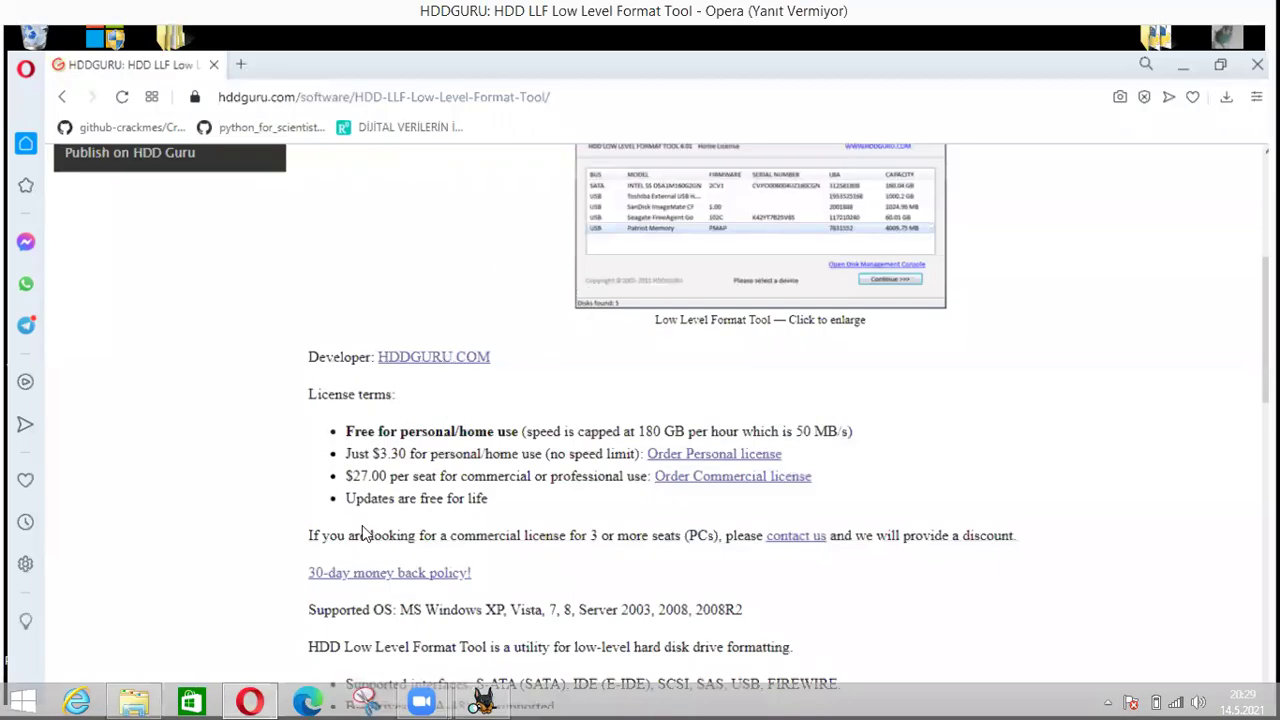
pyautogui.click(232, 698)
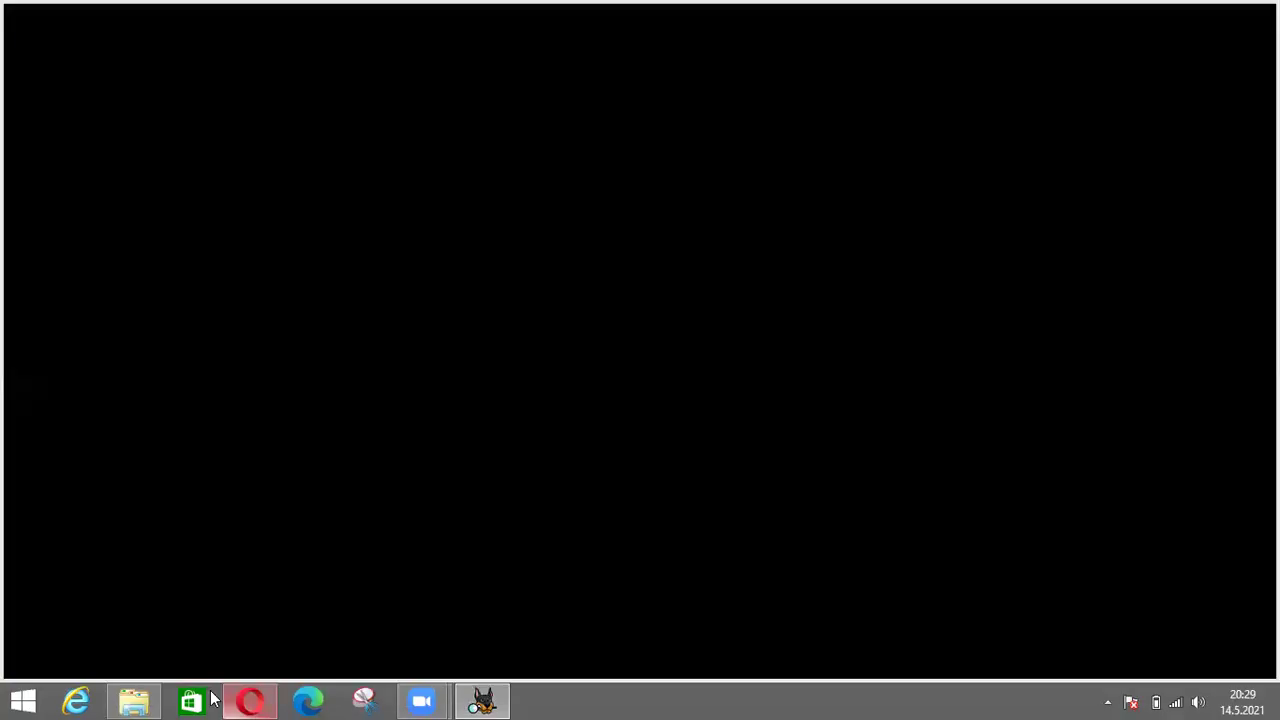
pyautogui.moveTo(133, 698)
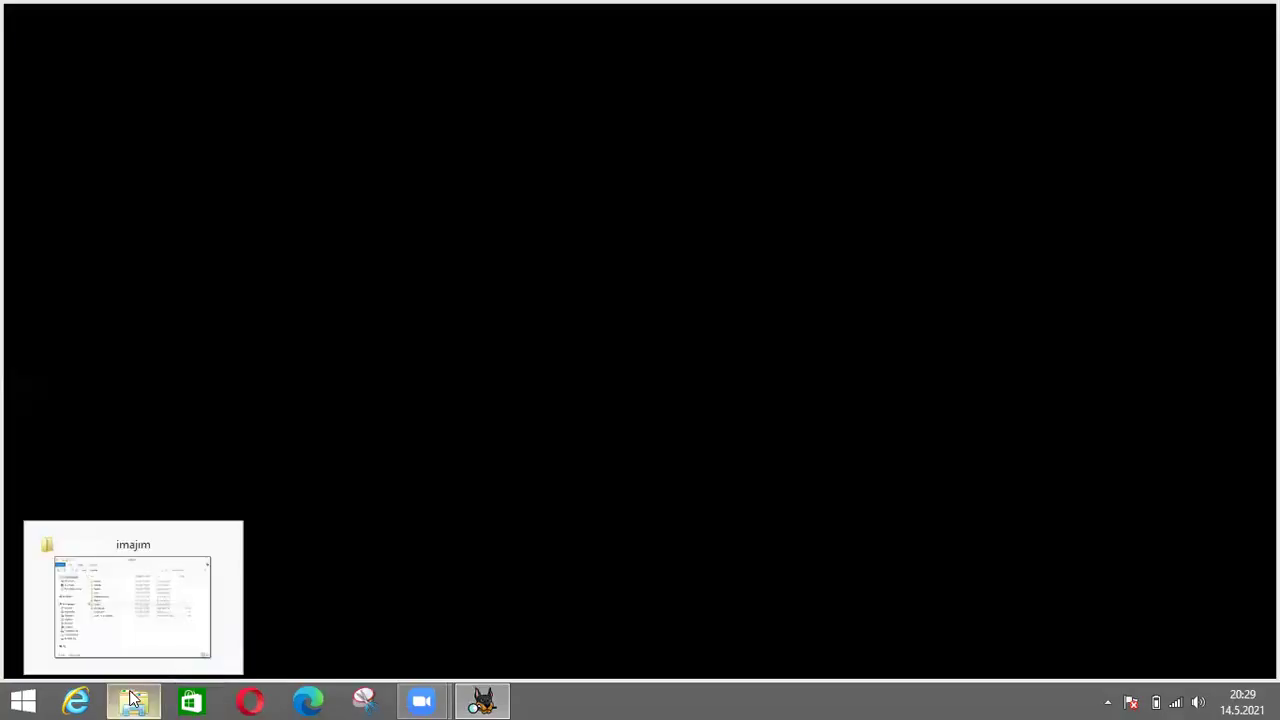
pyautogui.click(133, 698)
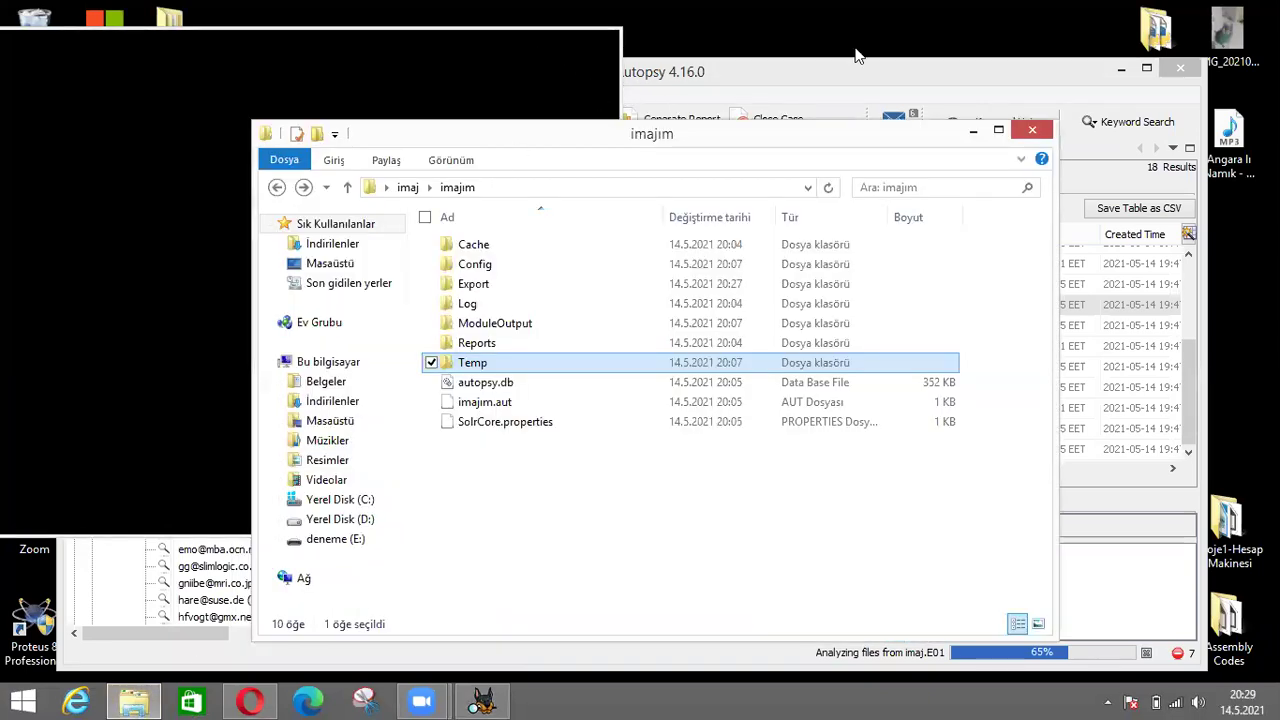
# - Return to Autopsy and collapse the Email Addresses group under Keyword Hits
pyautogui.click(485, 700)
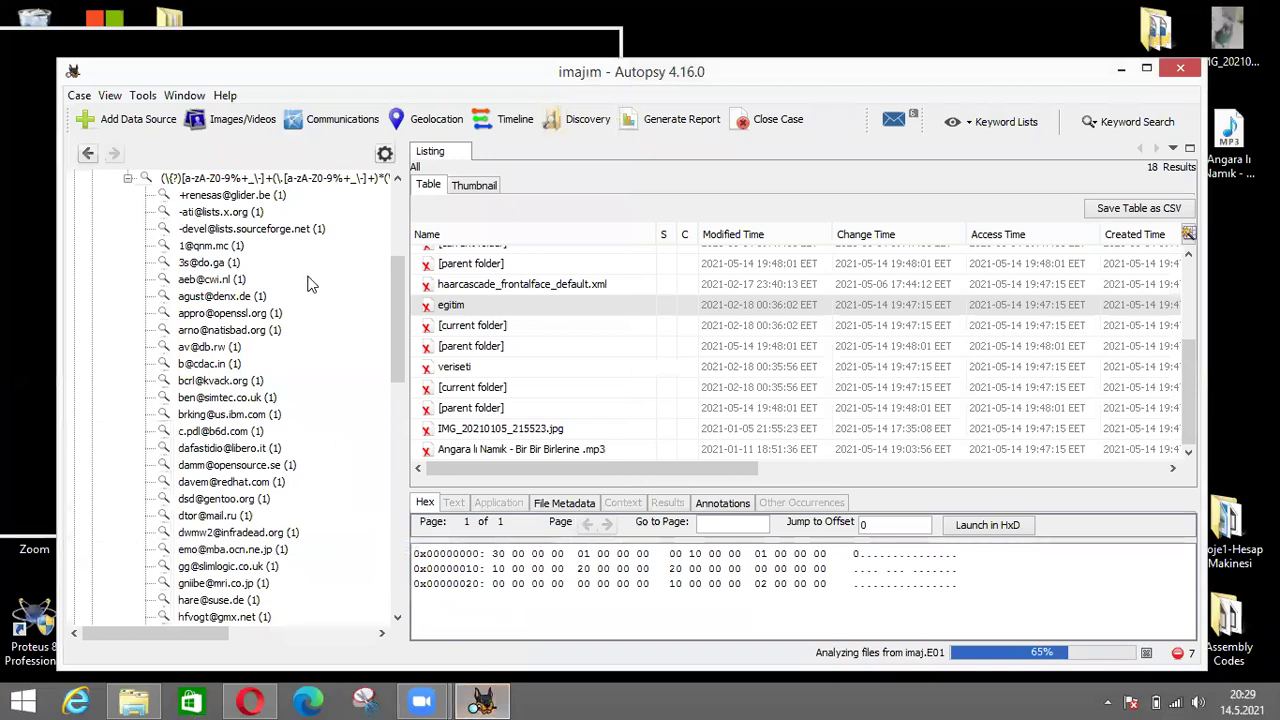
pyautogui.moveTo(394, 310); pyautogui.dragTo(401, 289)
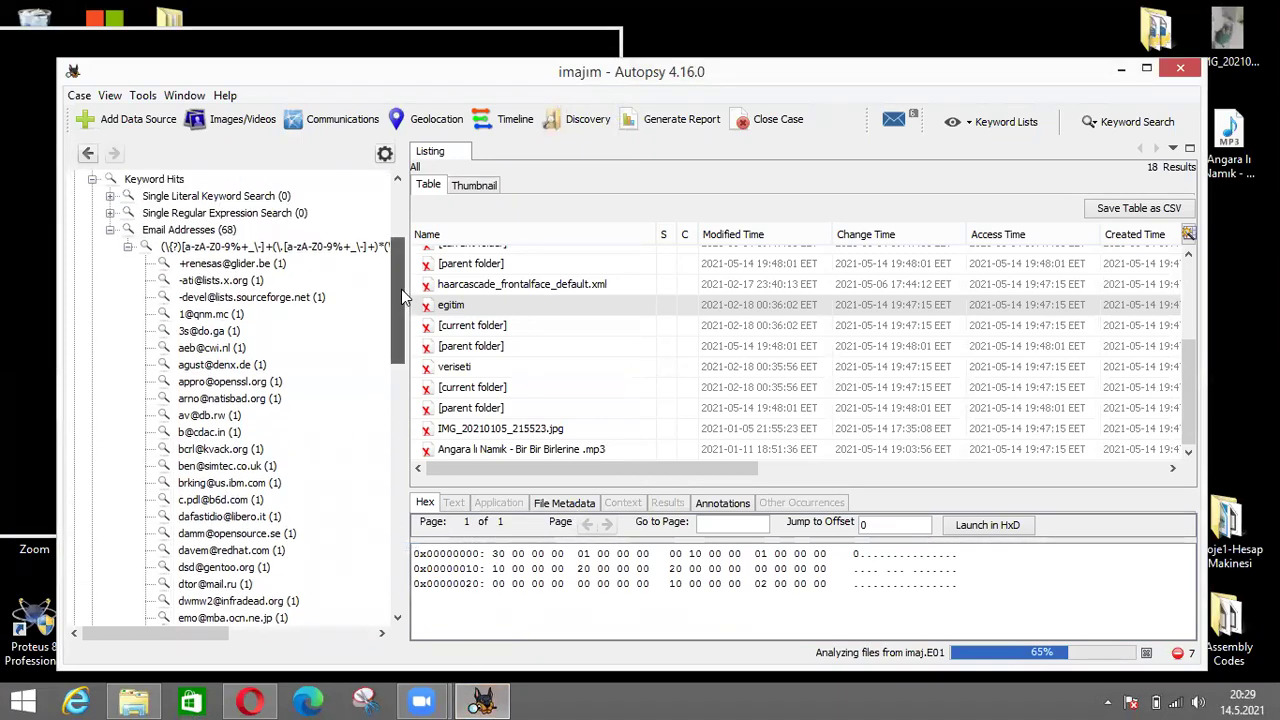
pyautogui.click(111, 230)
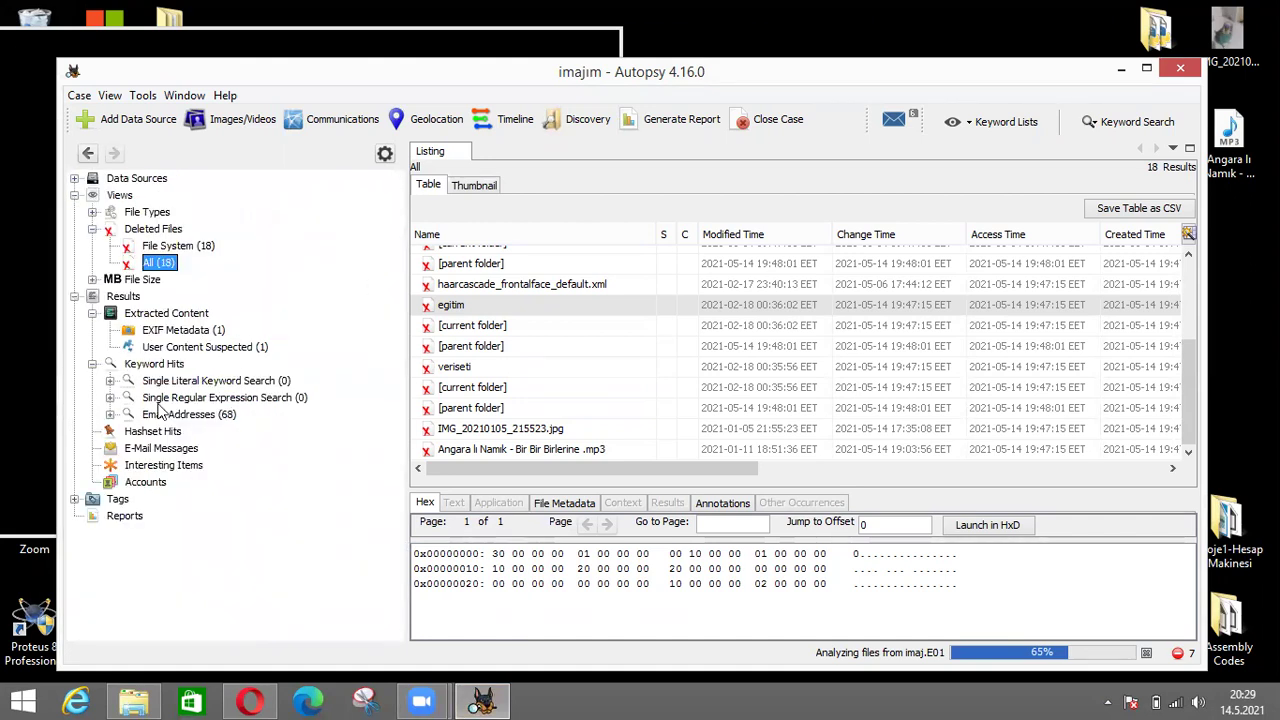